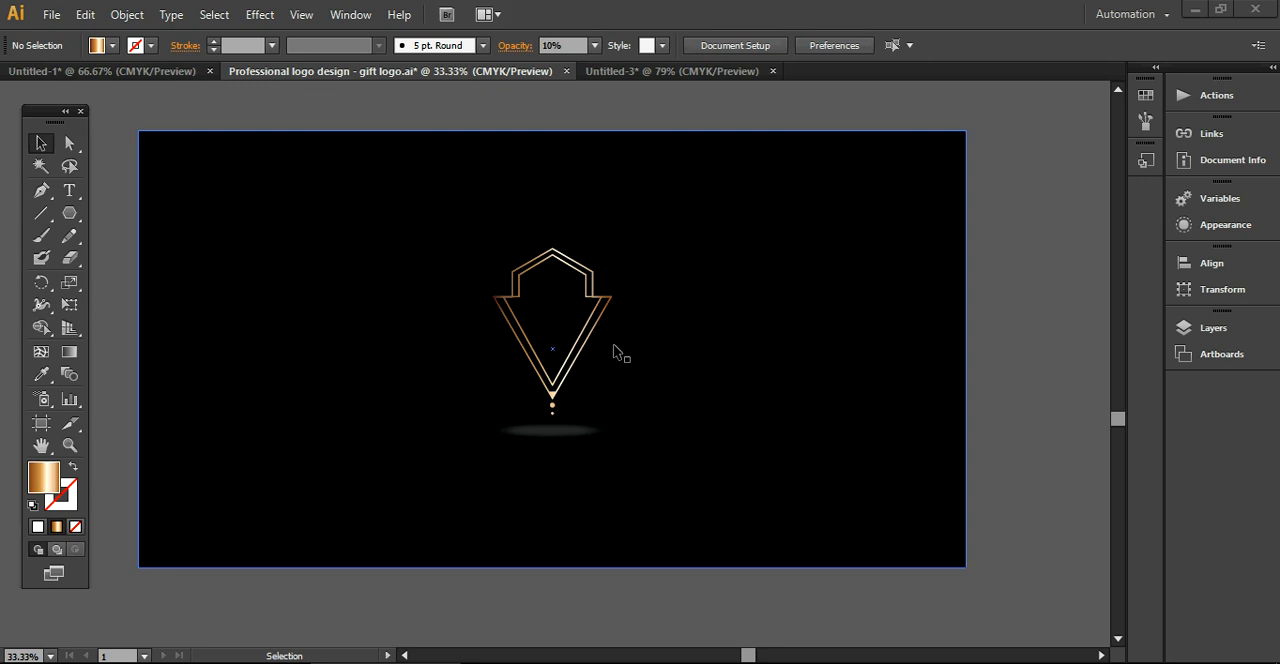
Switch to the Untitled-3 document and create a six-sided polygon with a radius of 27.6614 px
left_click(664, 74)
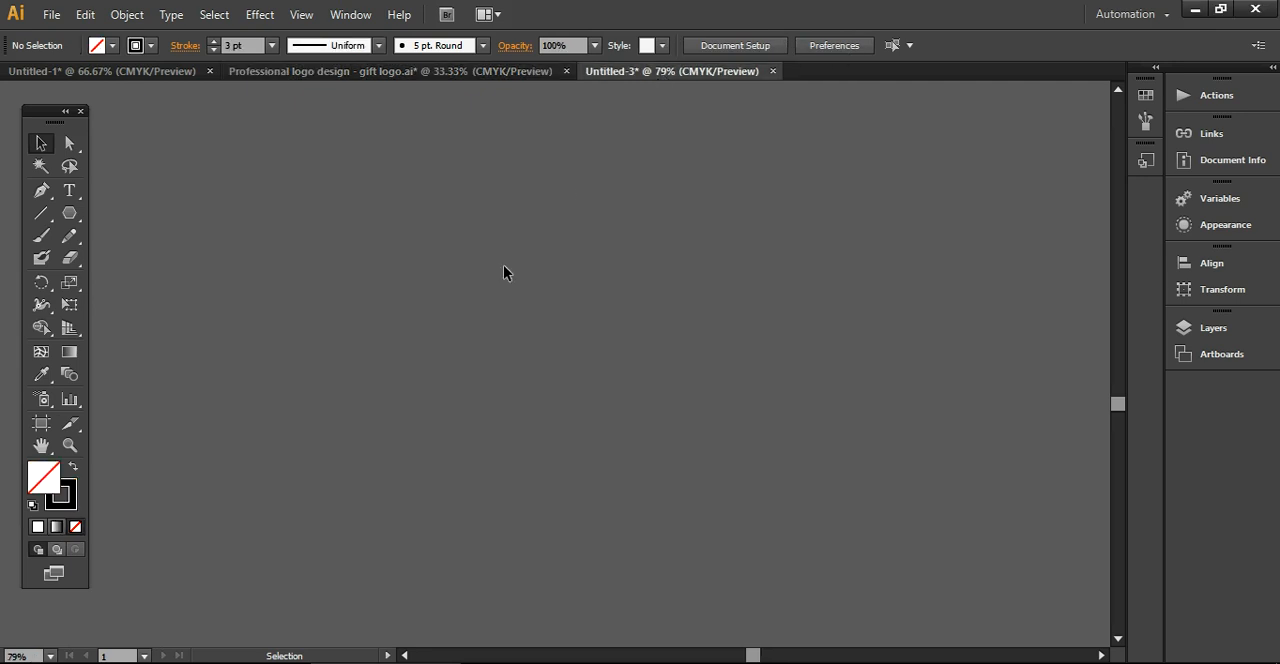
left_click(70, 214)
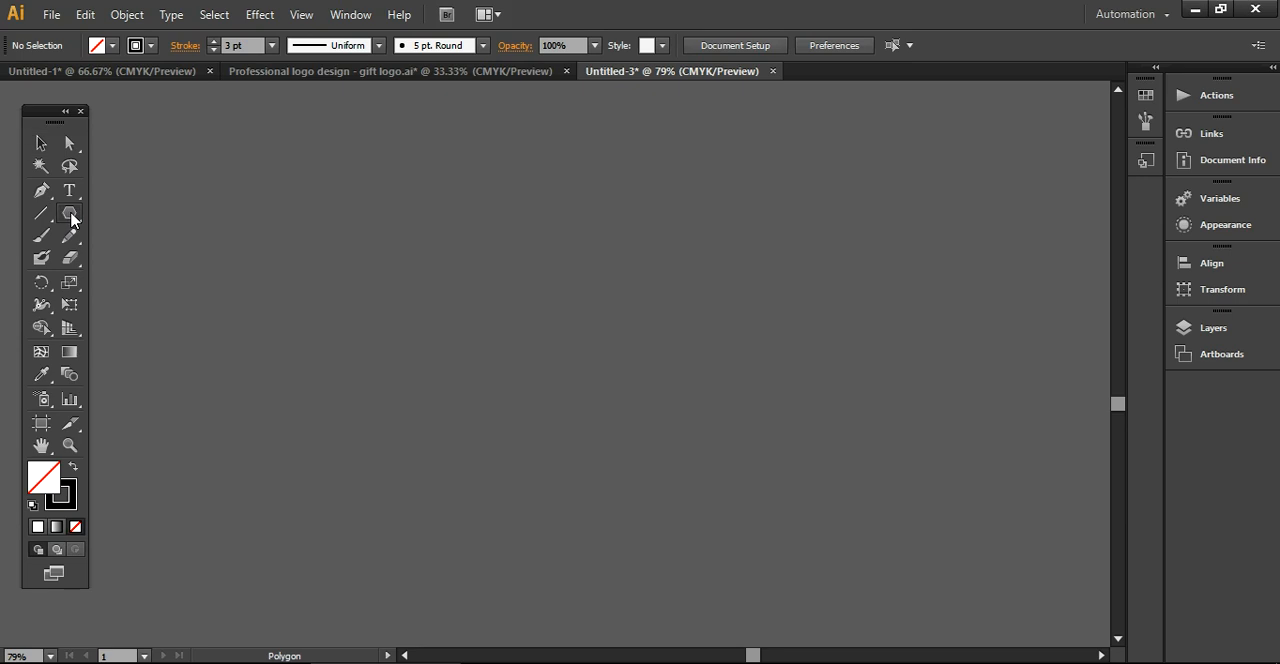
left_click(354, 307)
left_click(594, 380)
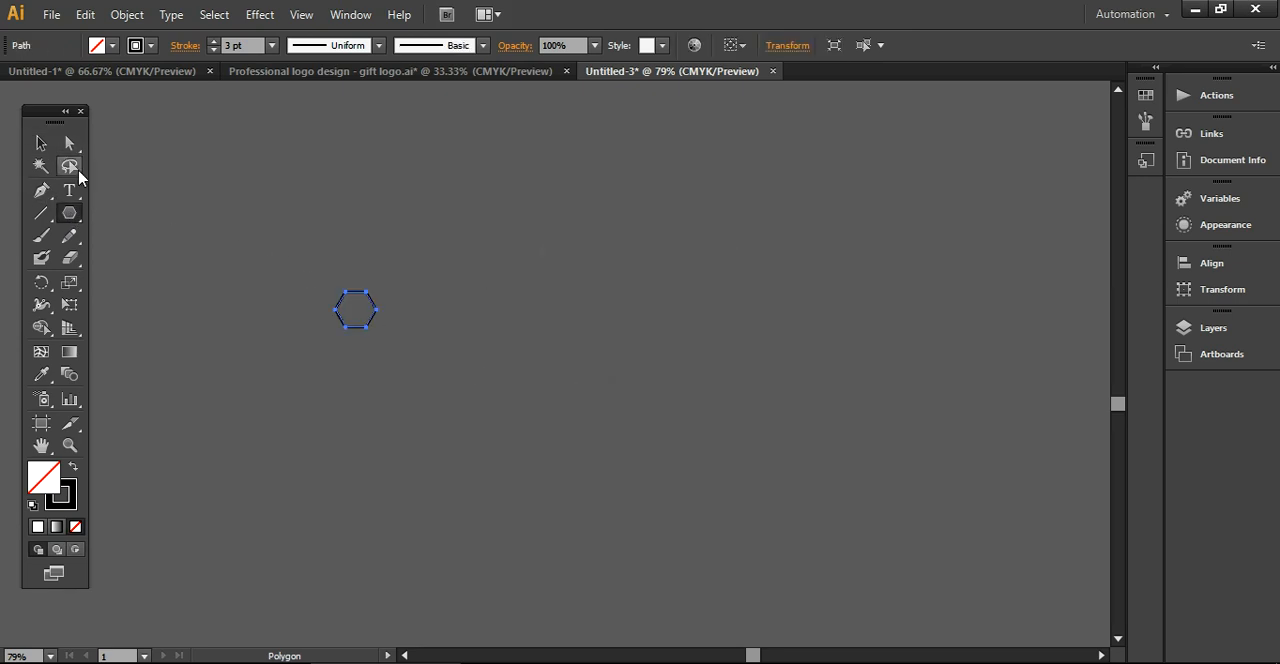
Create a three-sided polygon with a radius of 27.6614 px above the hexagon, off to one side
left_click(183, 225)
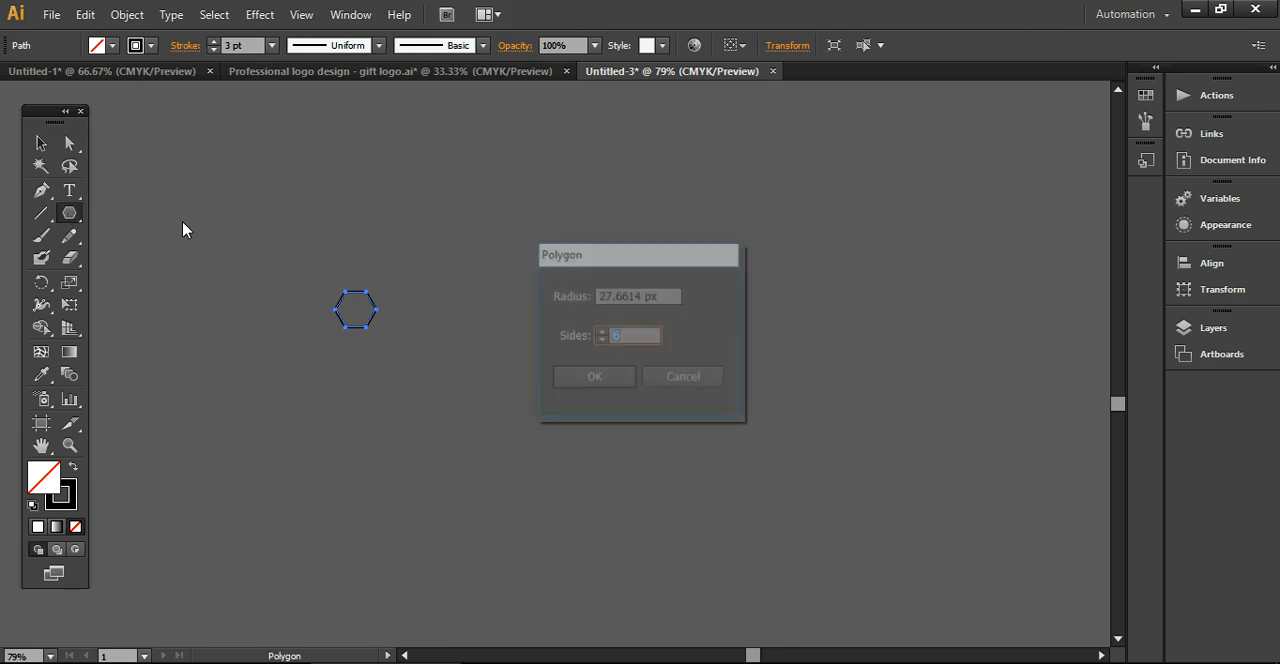
type("3")
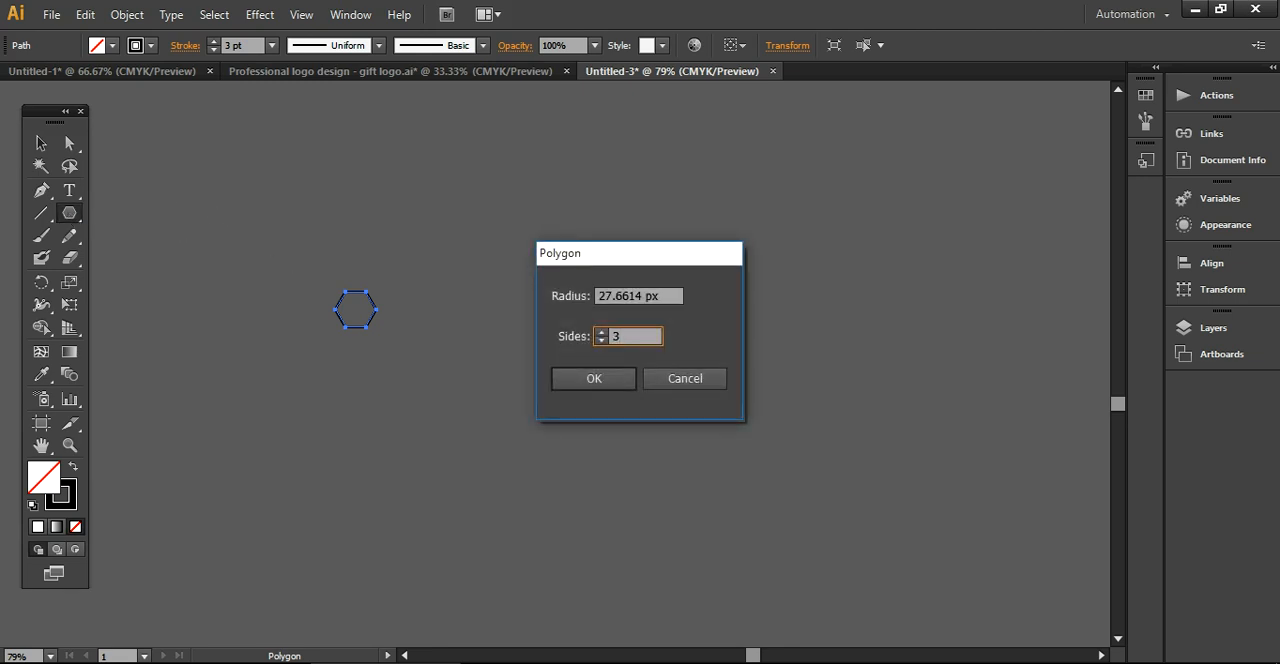
key("Return")
Move the small triangle beside the hexagon, roughly level with it
double_click(41, 143)
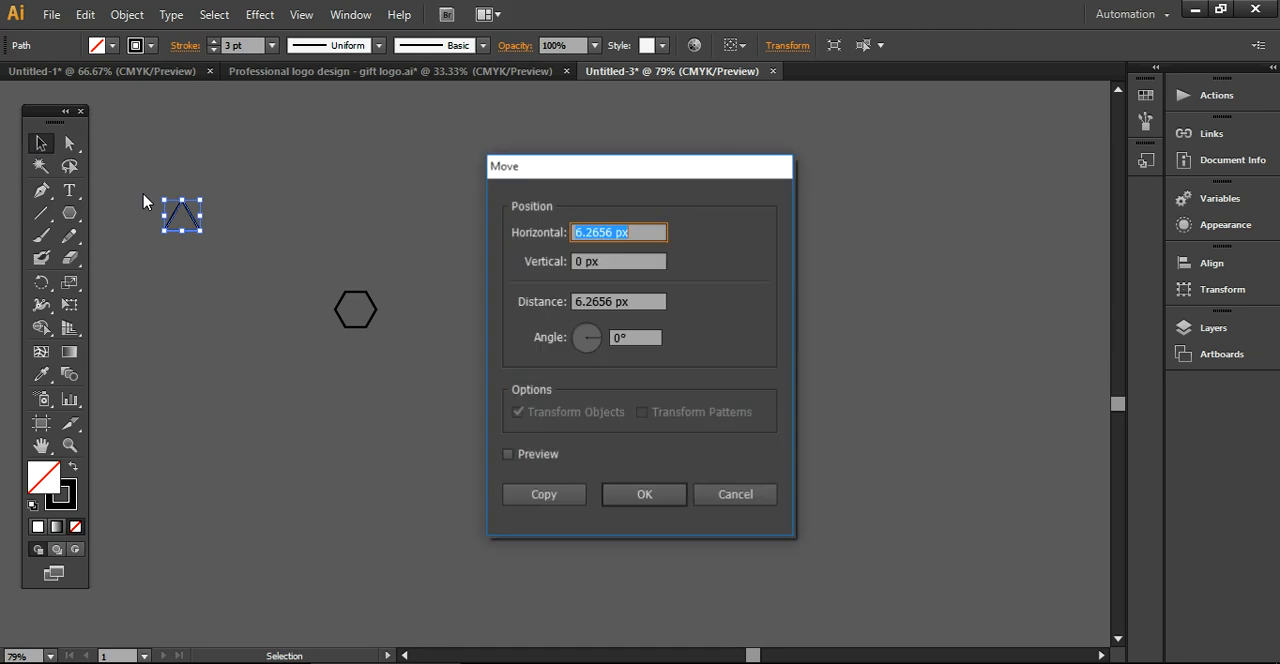
left_click(752, 493)
left_click(206, 218)
left_click(191, 214)
left_click_drag(191, 214, 442, 312)
Scale the hexagon and triangle up together proportionally to about three and a half times their size
left_click_drag(284, 238, 511, 417)
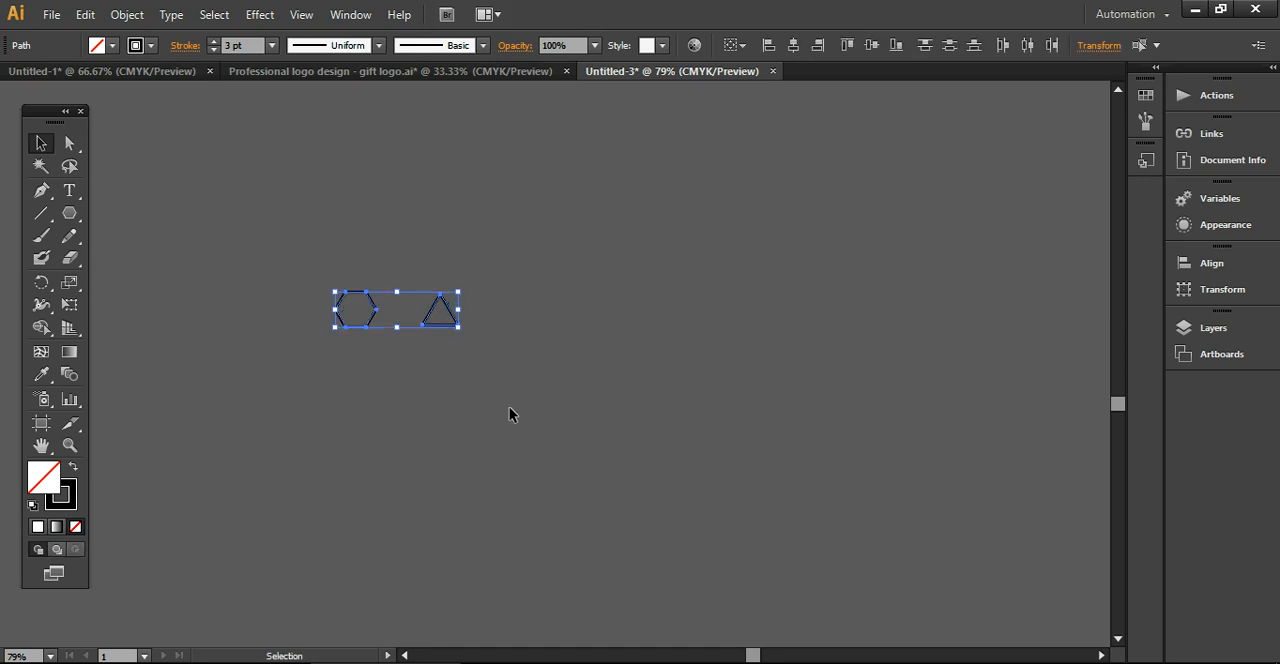
left_click_drag(457, 327, 777, 509)
left_click(487, 375)
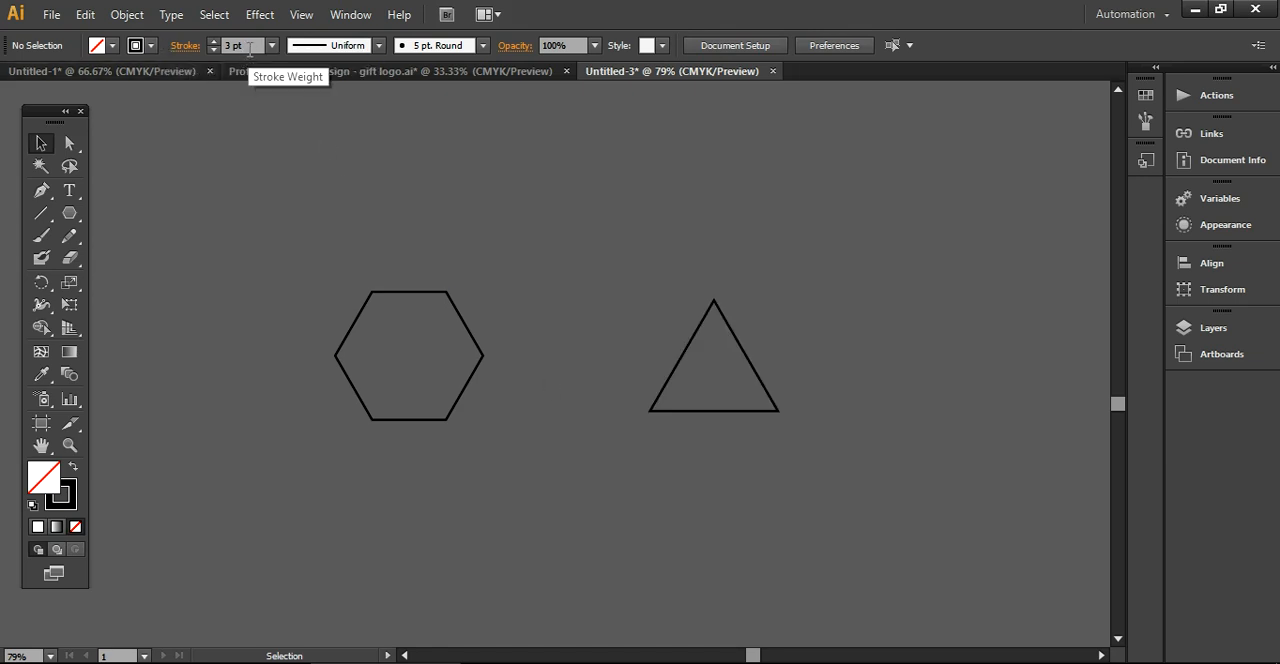
left_click_drag(300, 250, 764, 503)
left_click(730, 503)
Rotate the hexagon 90° so that it stands on a corner
left_click(469, 380)
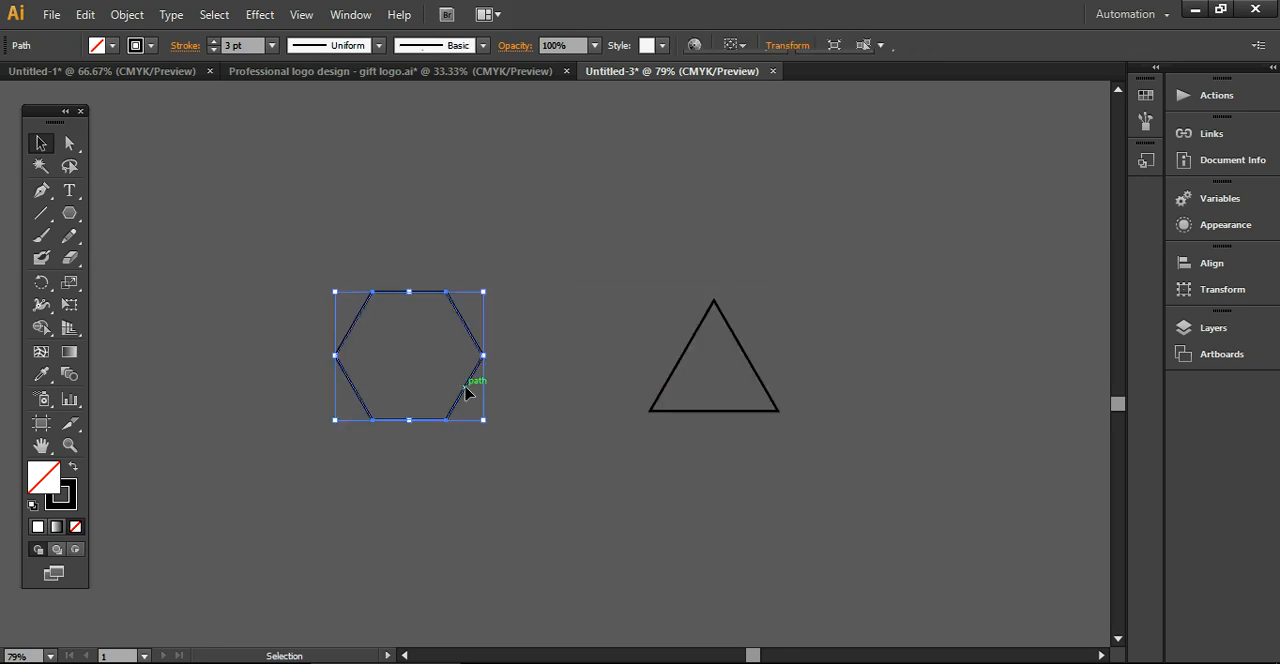
right_click(466, 389)
mouse_move(563, 345)
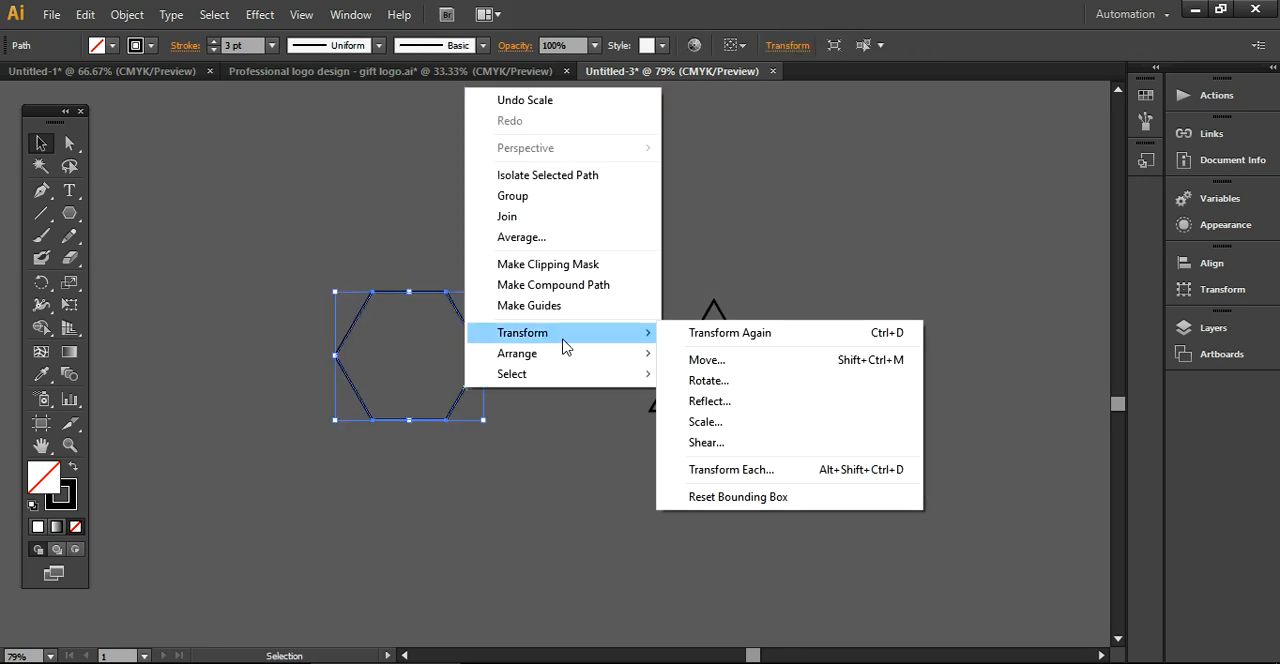
left_click(726, 384)
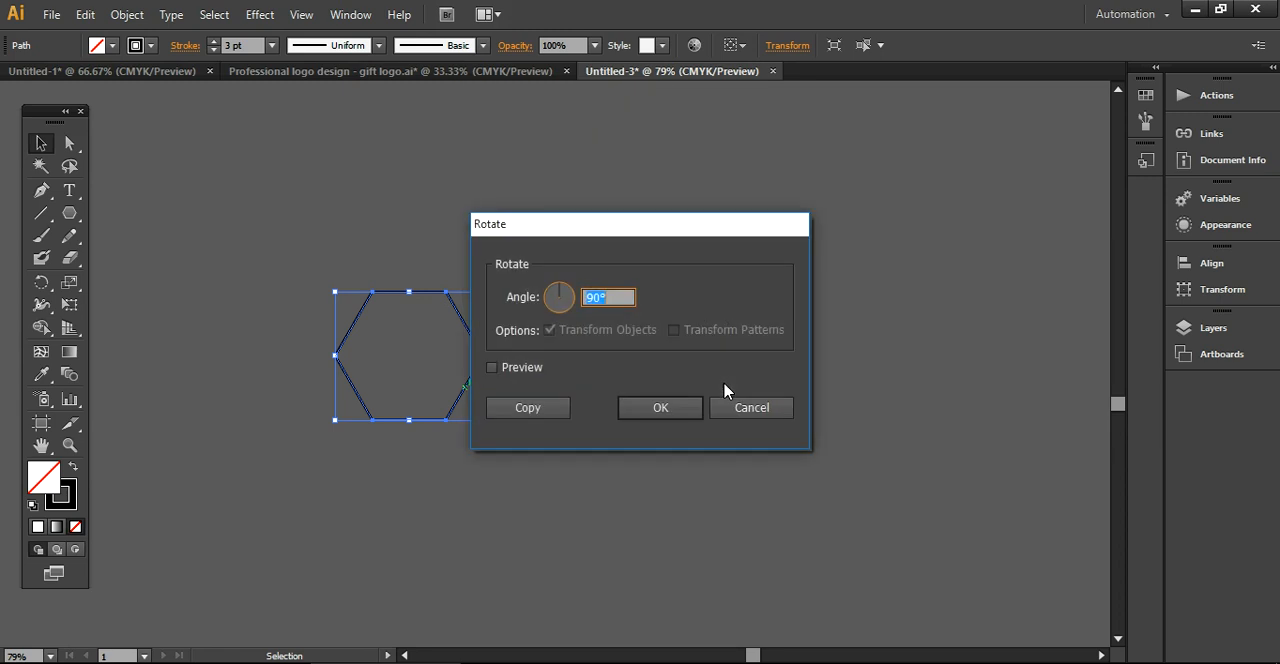
key("Return")
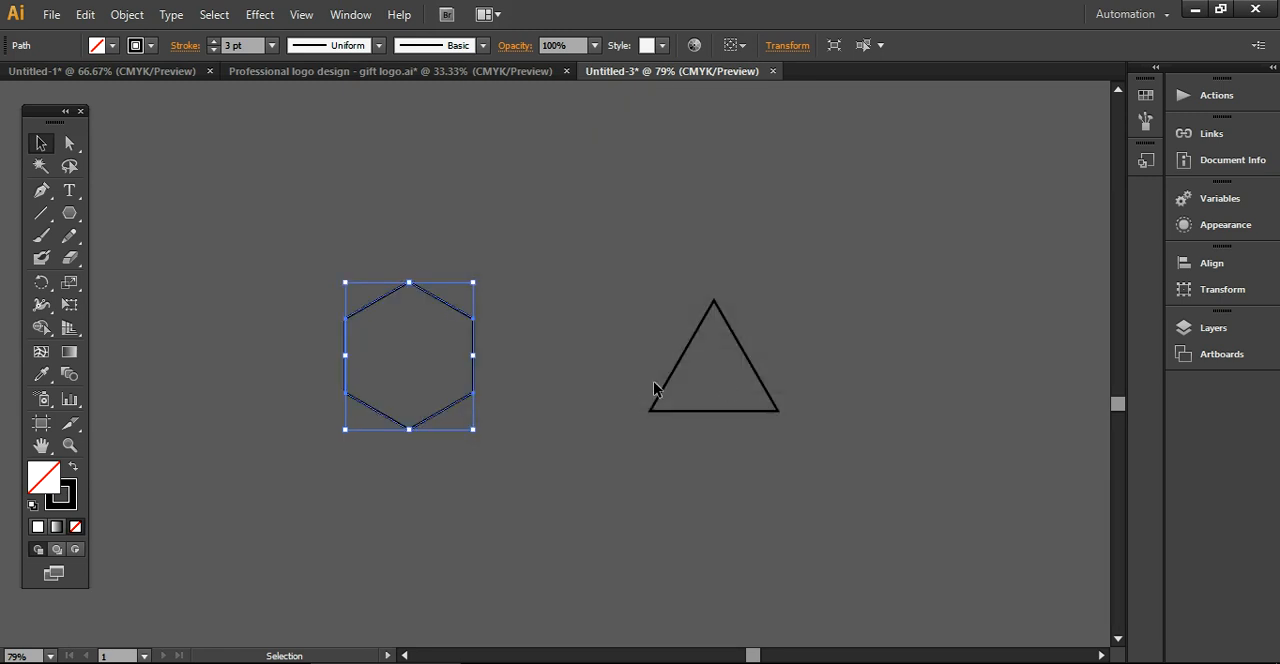
left_click(560, 398)
Rotate the triangle 180° so that it points downward
left_click(667, 380)
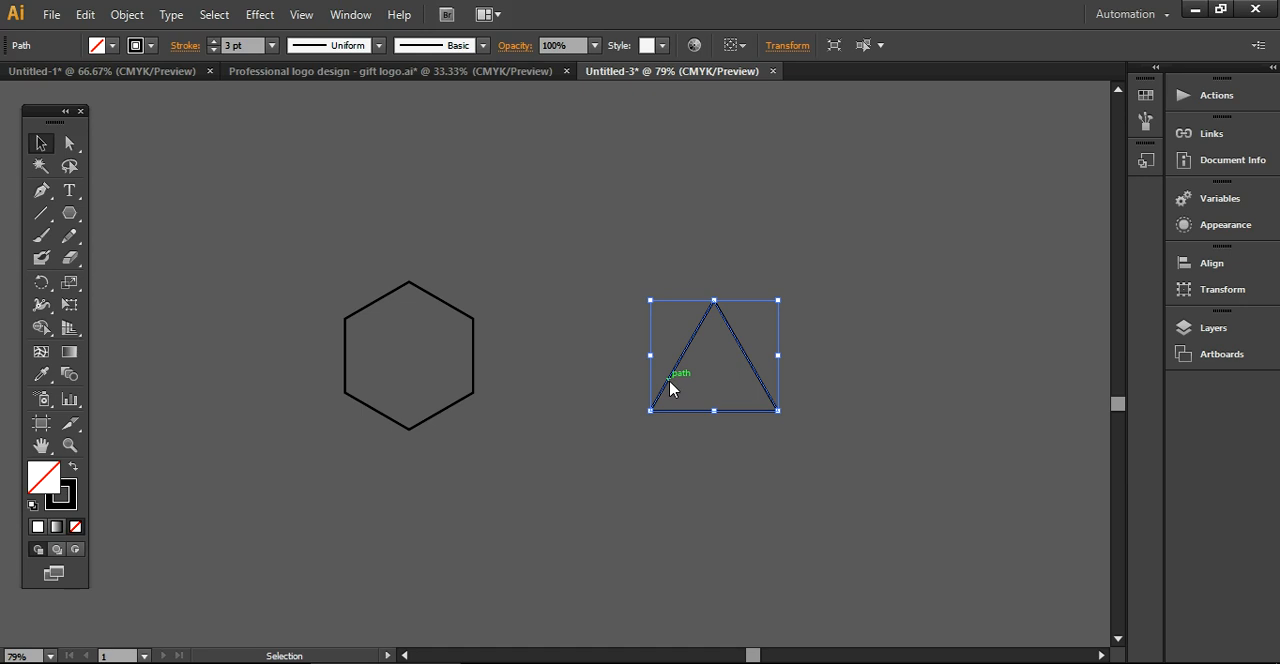
right_click(669, 384)
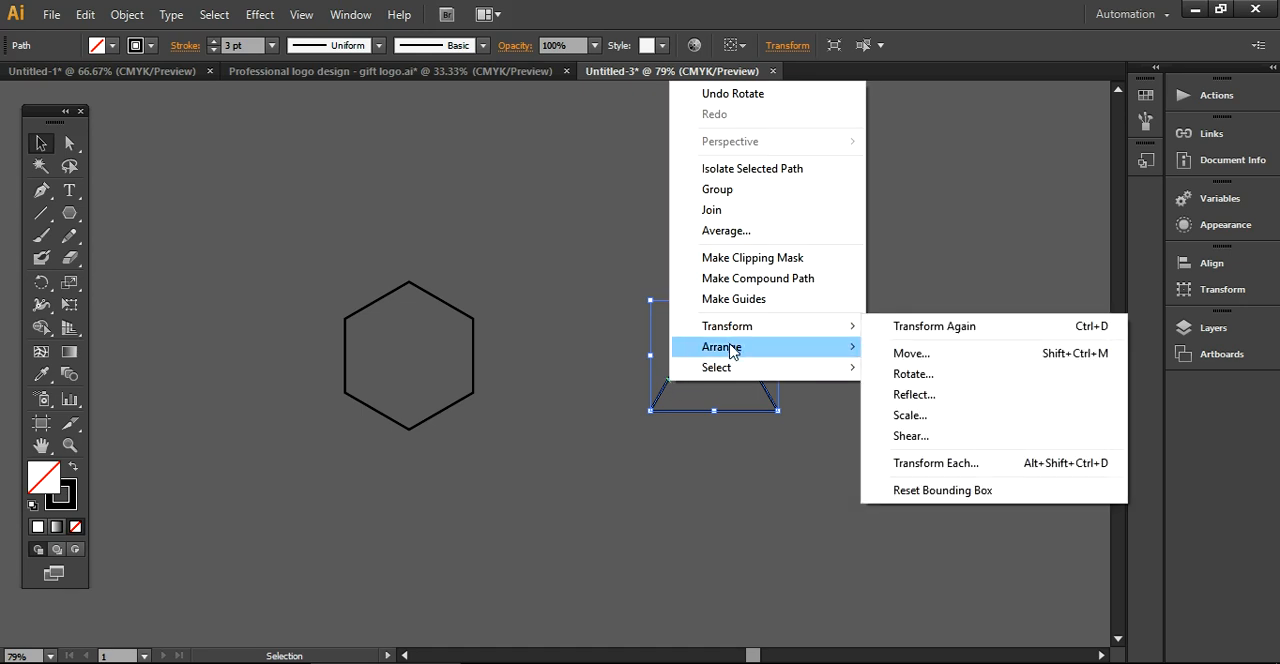
mouse_move(738, 330)
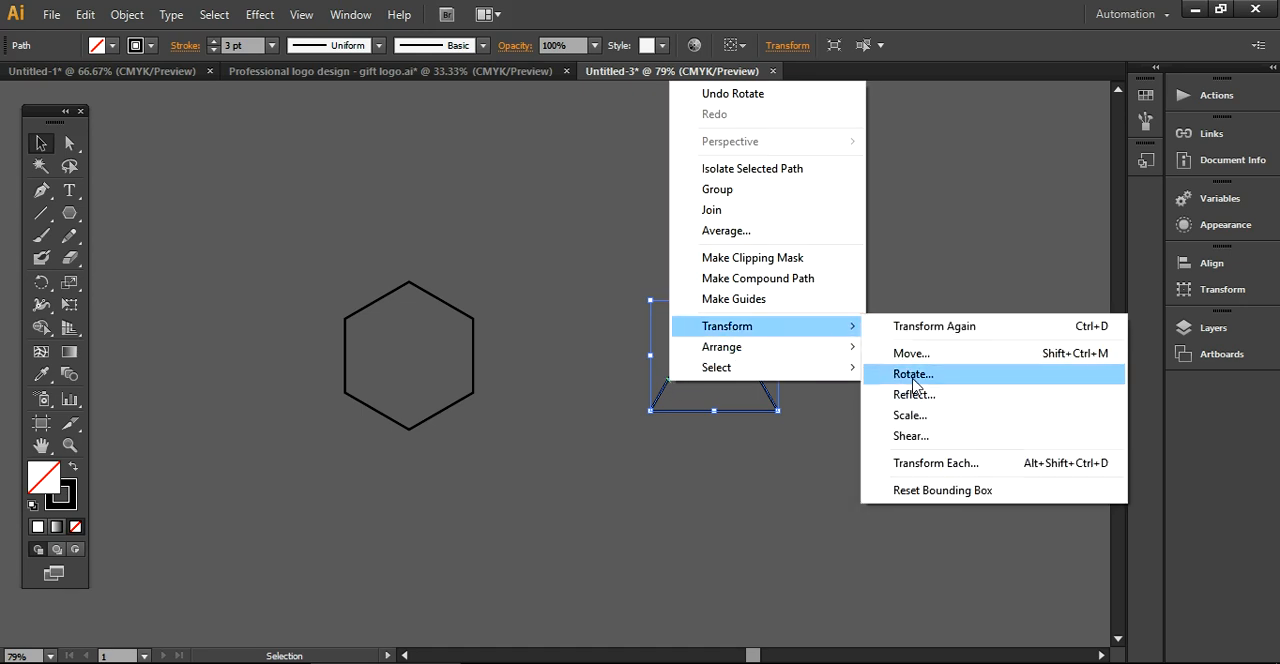
left_click(911, 375)
type("19")
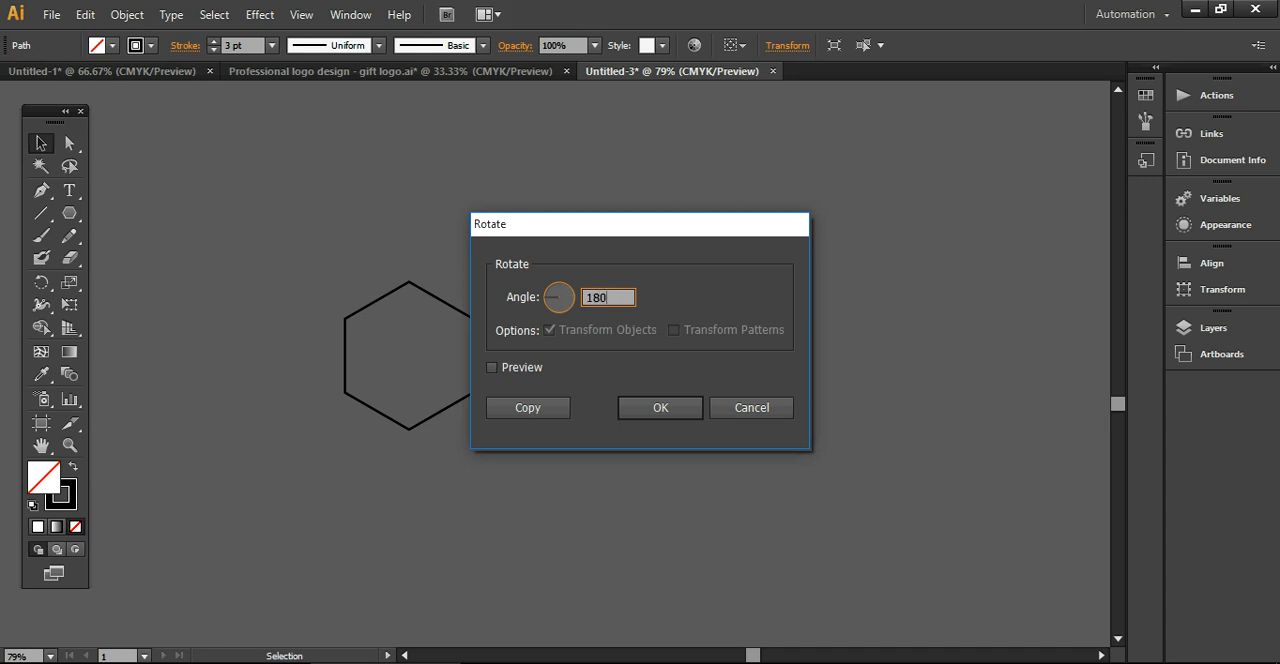
key("Return")
left_click(849, 433)
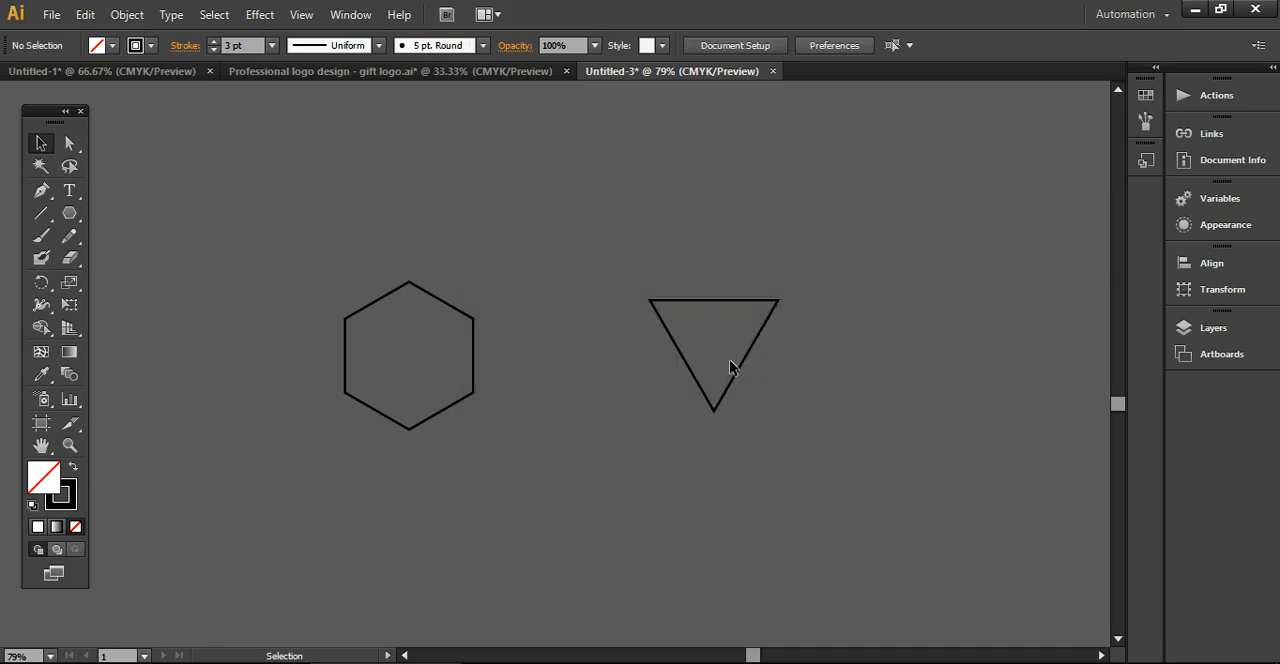
scroll(745, 371, "right", 4)
scroll(746, 373, "left", 3)
scroll(746, 373, "left", 2)
scroll(746, 373, "right", 1)
right_click(728, 390)
left_click(617, 449)
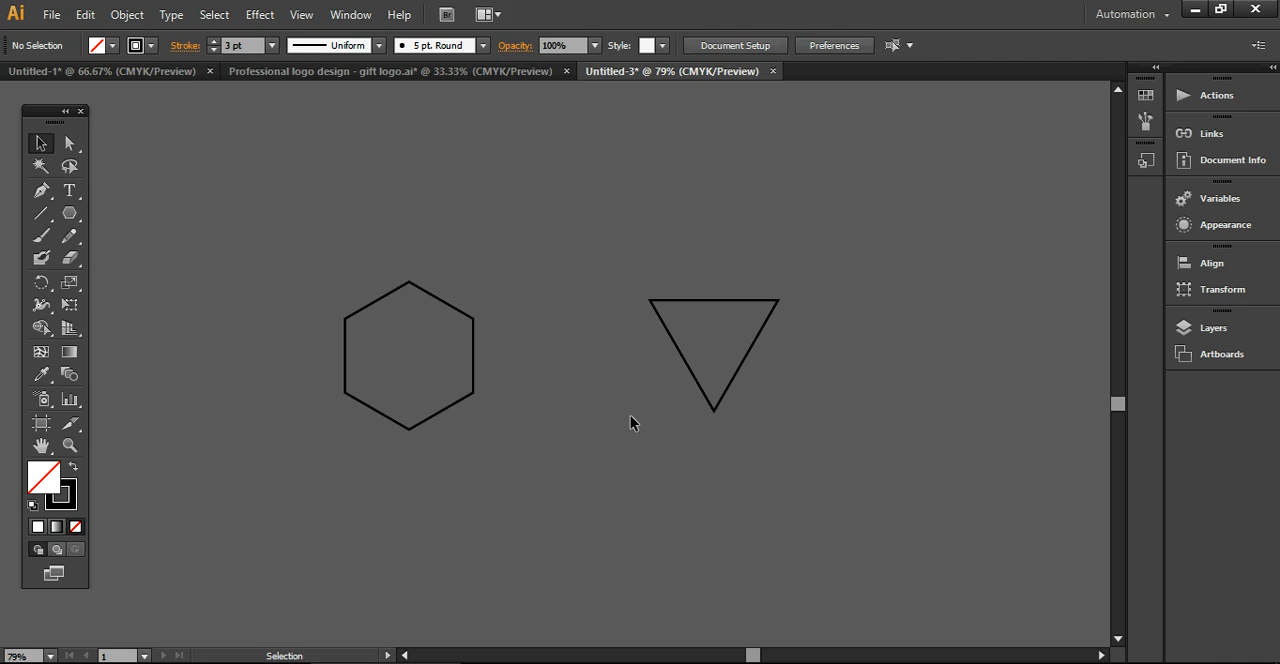
double_click(698, 373)
scroll(661, 412, "right", 1)
scroll(660, 416, "left", 1)
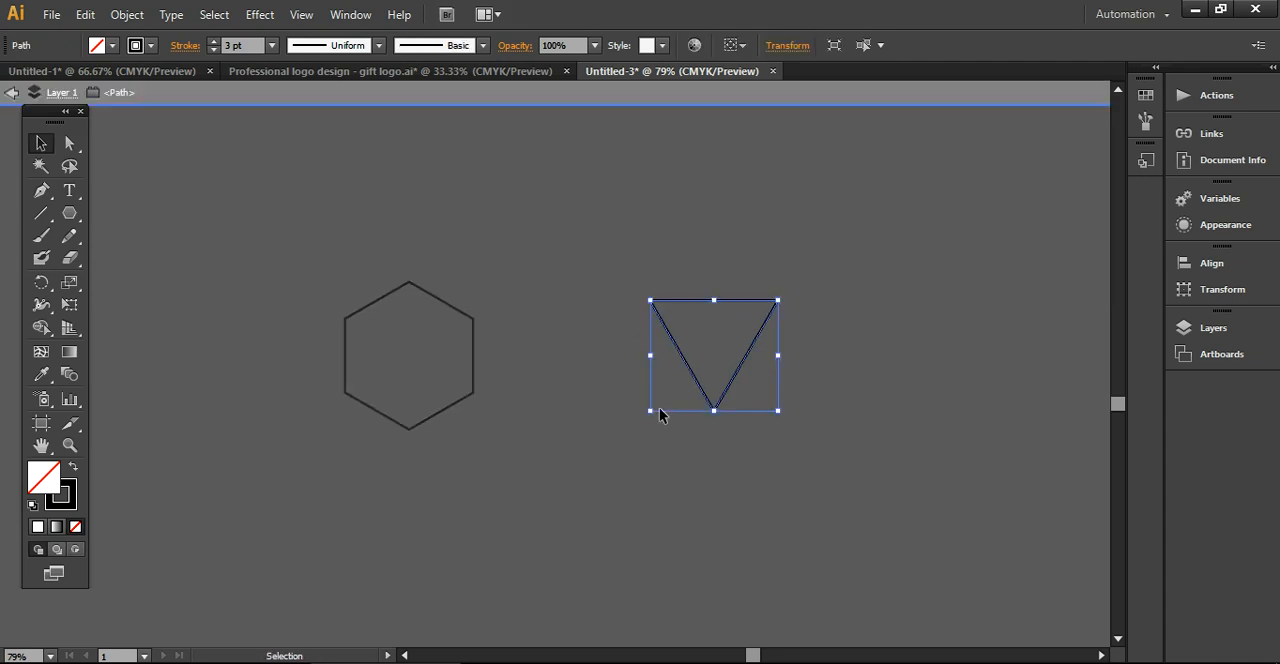
double_click(492, 450)
Enlarge the inverted triangle proportionally to about twice its size, keeping its upper right corner in place
left_click(692, 377)
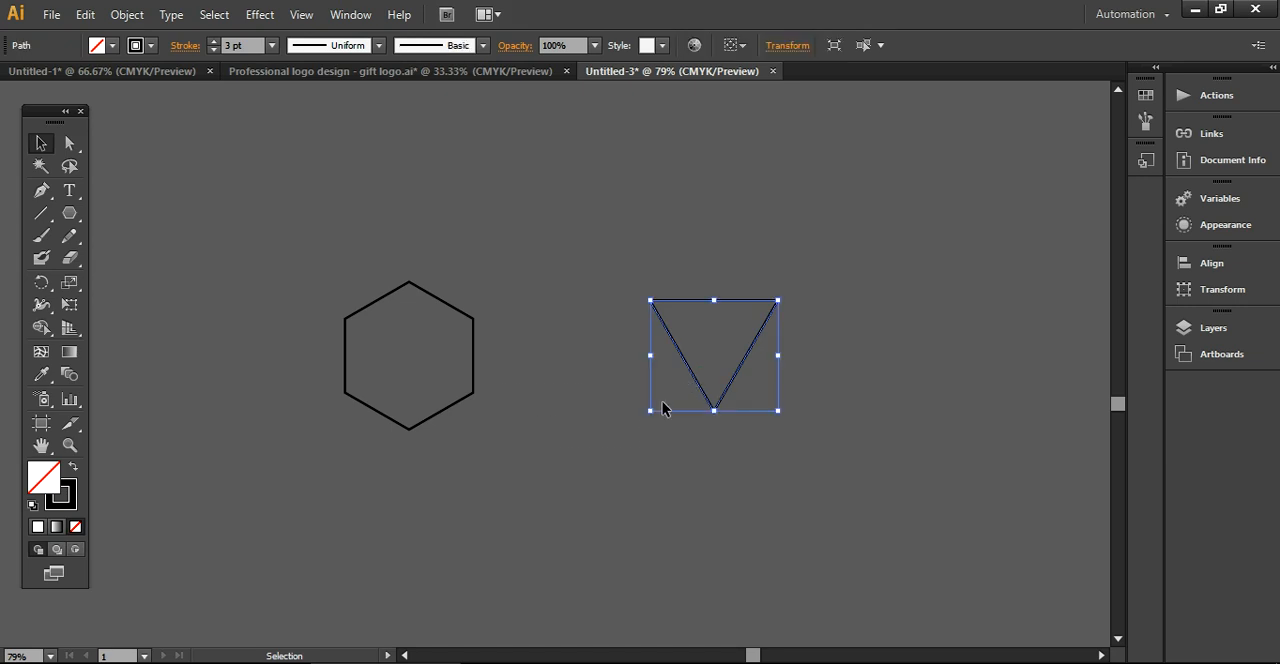
left_click_drag(650, 410, 510, 521)
left_click(879, 448)
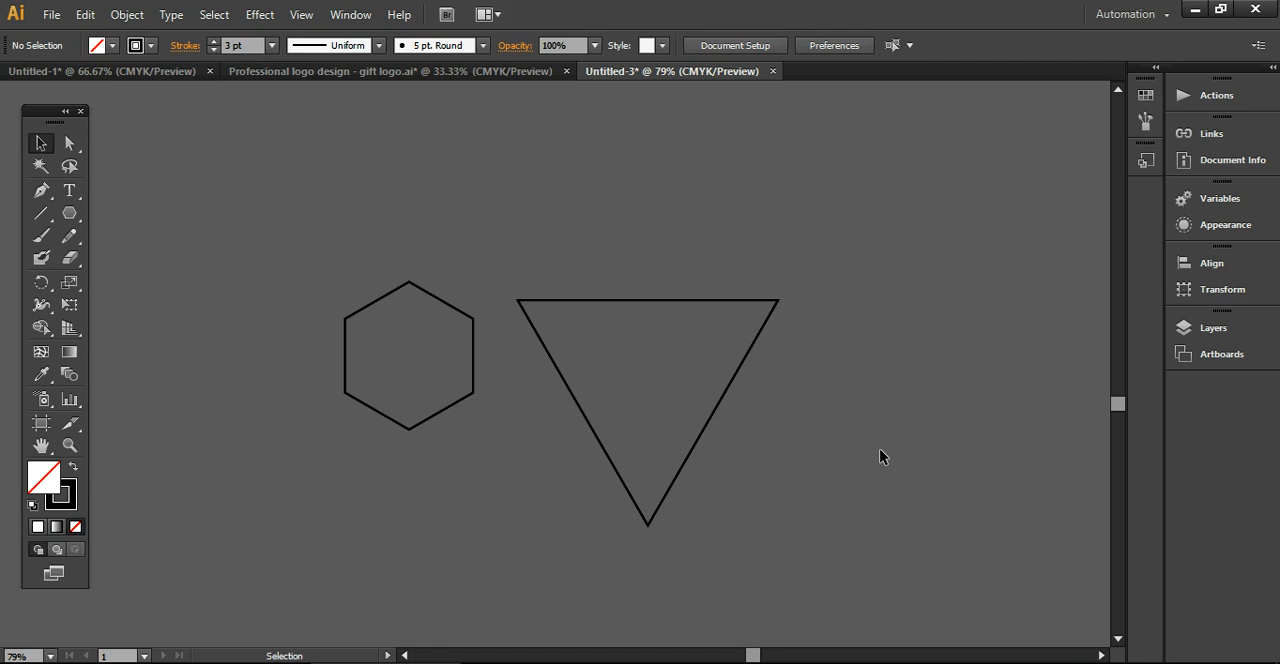
Place the hexagon, slightly enlarged, over the triangle's top edge and centre the two shapes horizontally
left_click_drag(437, 297, 698, 233)
left_click_drag(506, 214, 699, 397)
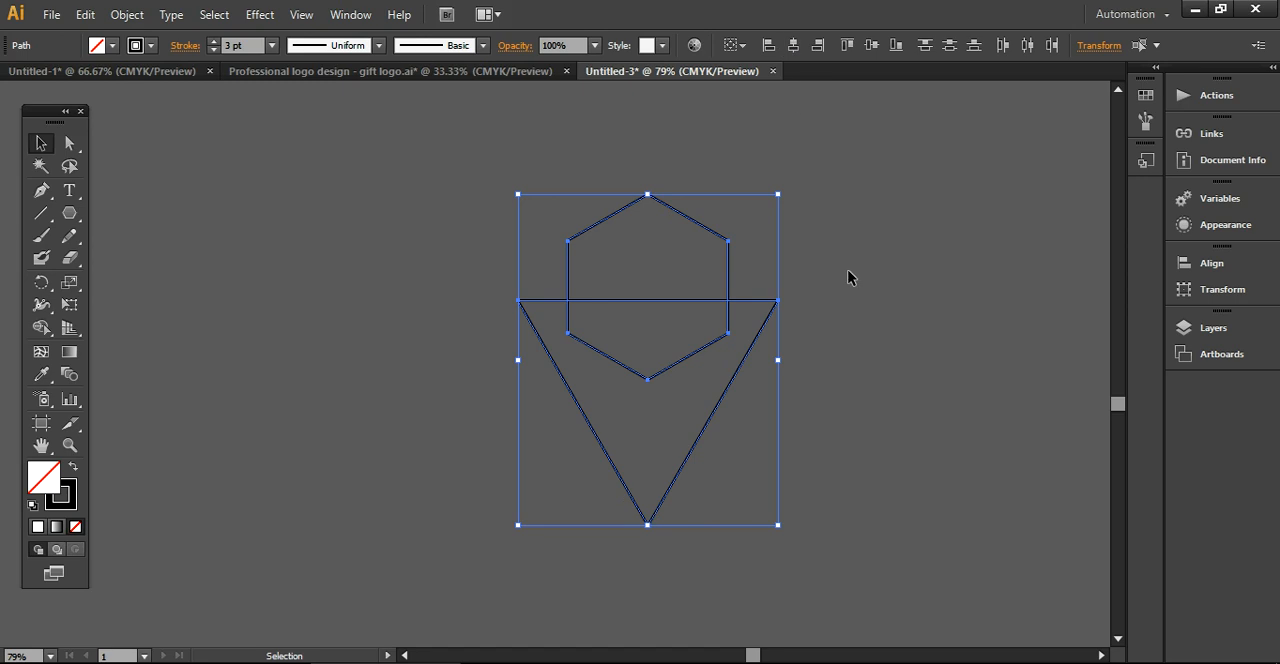
left_click(854, 296)
Unite the overlapping hexagon and triangle into a single outline with the Pathfinder
left_click_drag(428, 200, 527, 432)
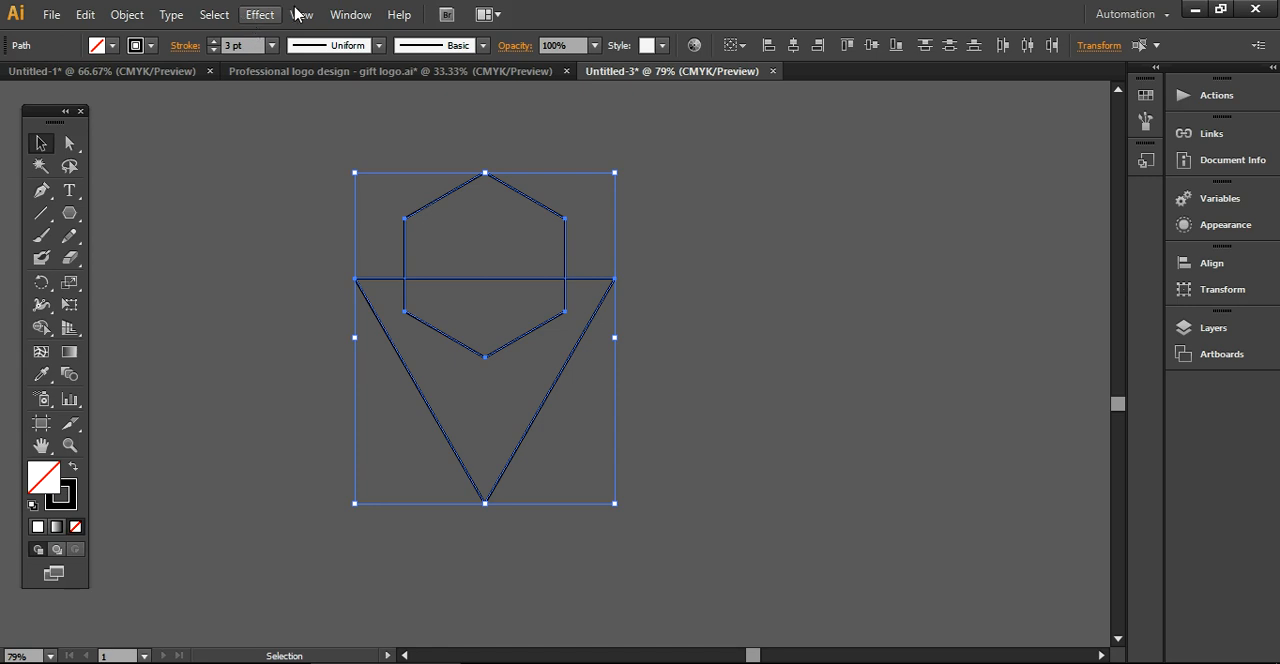
left_click(338, 16)
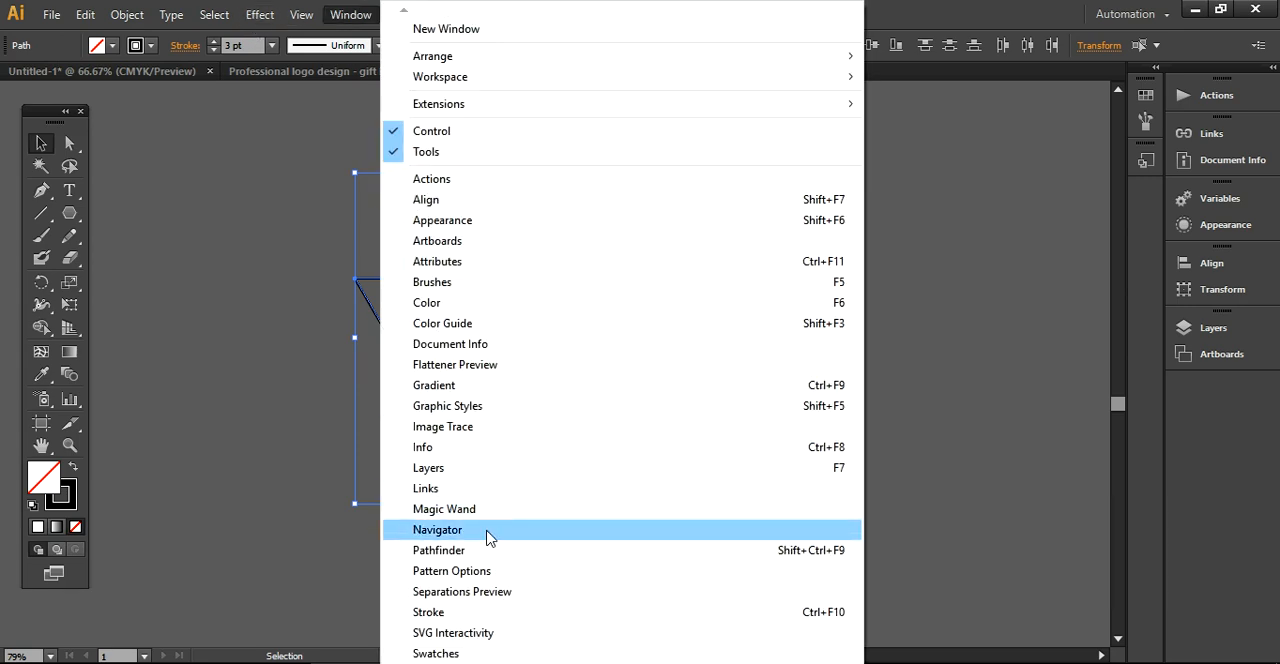
left_click(488, 550)
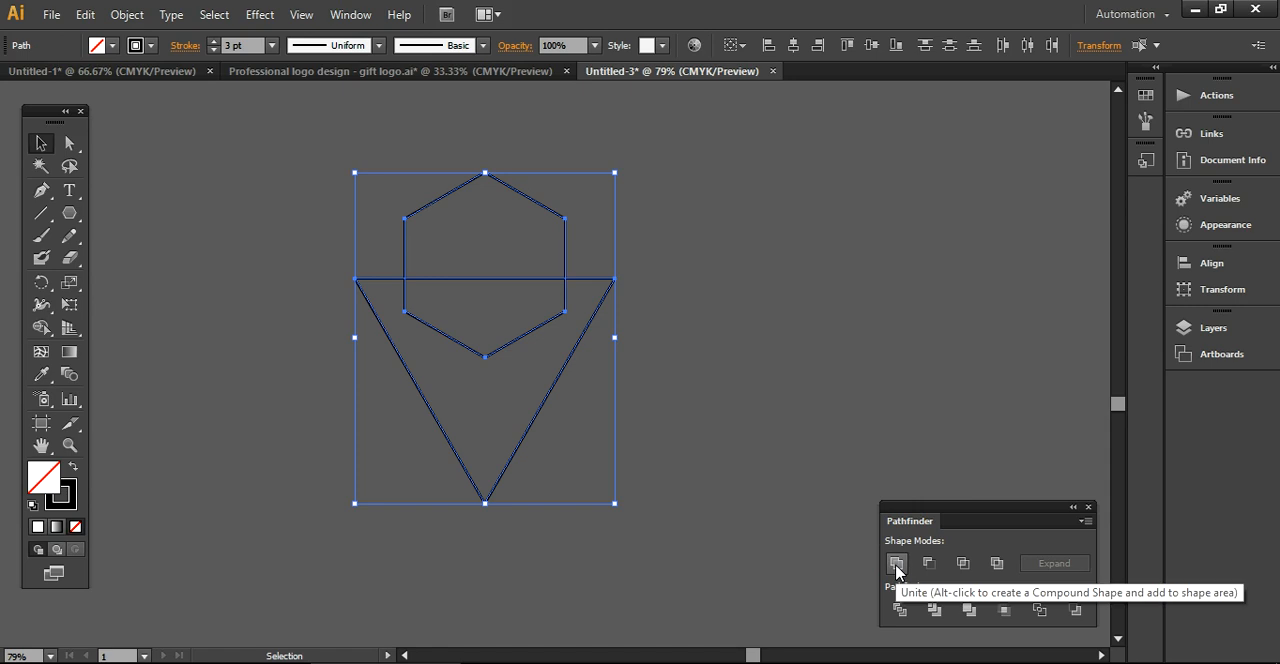
left_click(896, 563)
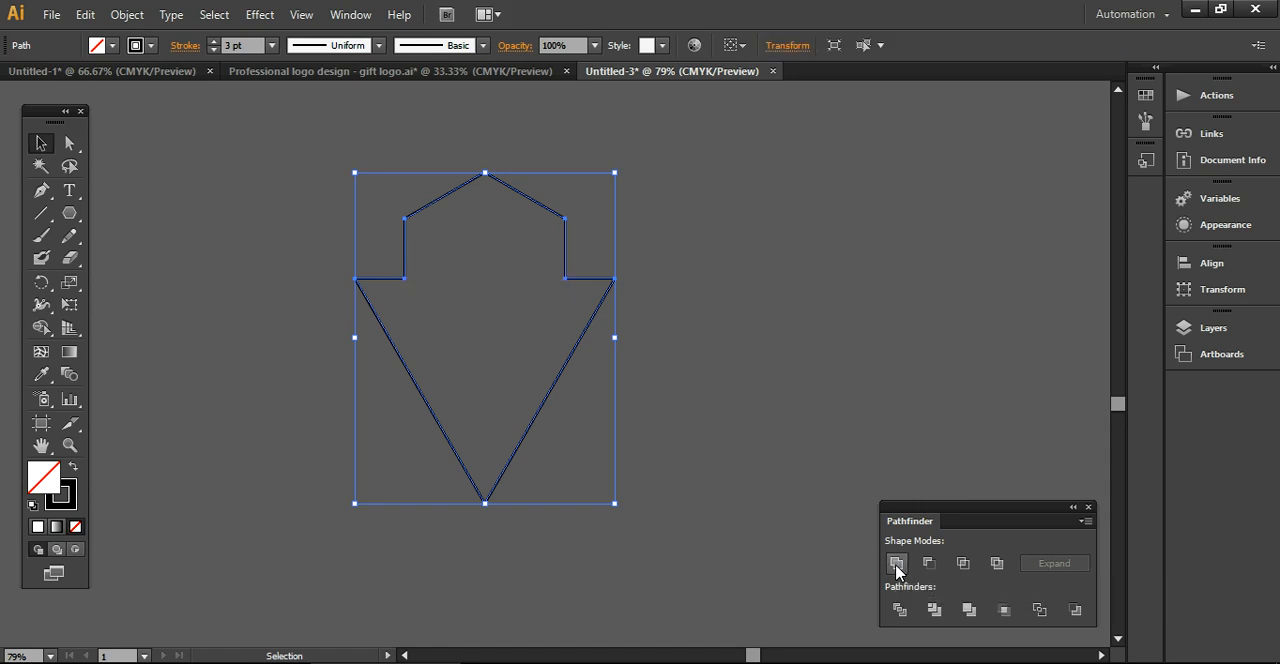
left_click(736, 354)
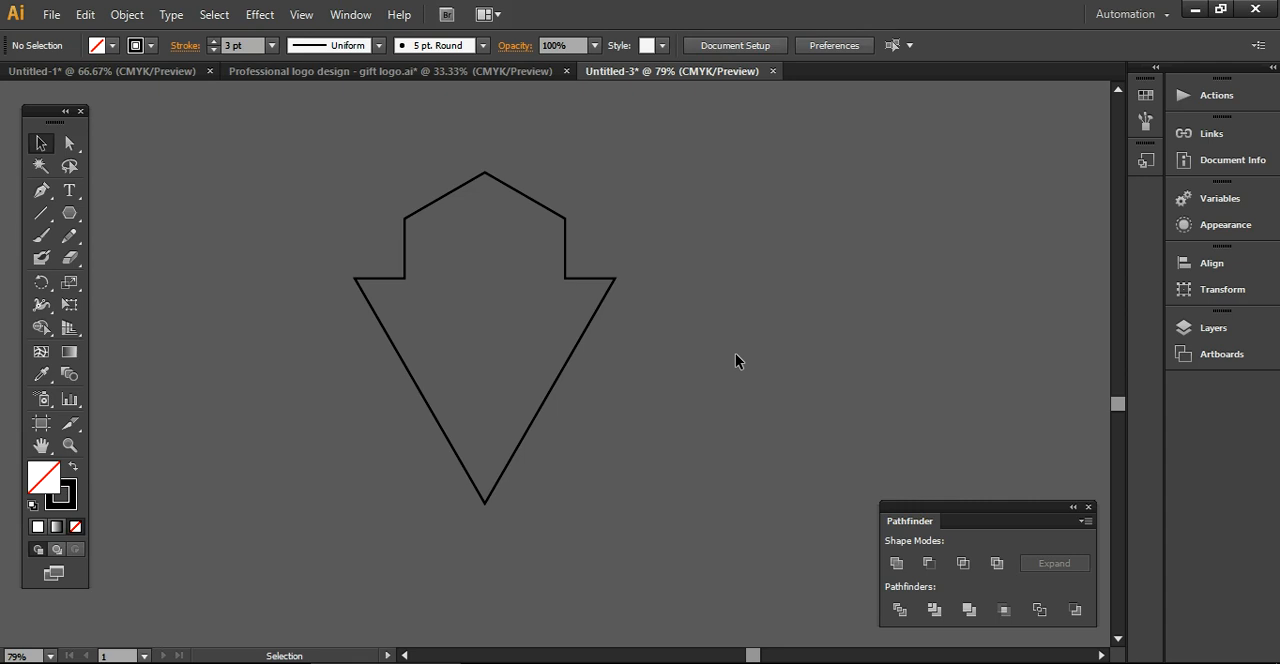
Create a proportionally smaller copy of the united outline and centre it inside the original with their lower tips meeting
left_click(580, 340)
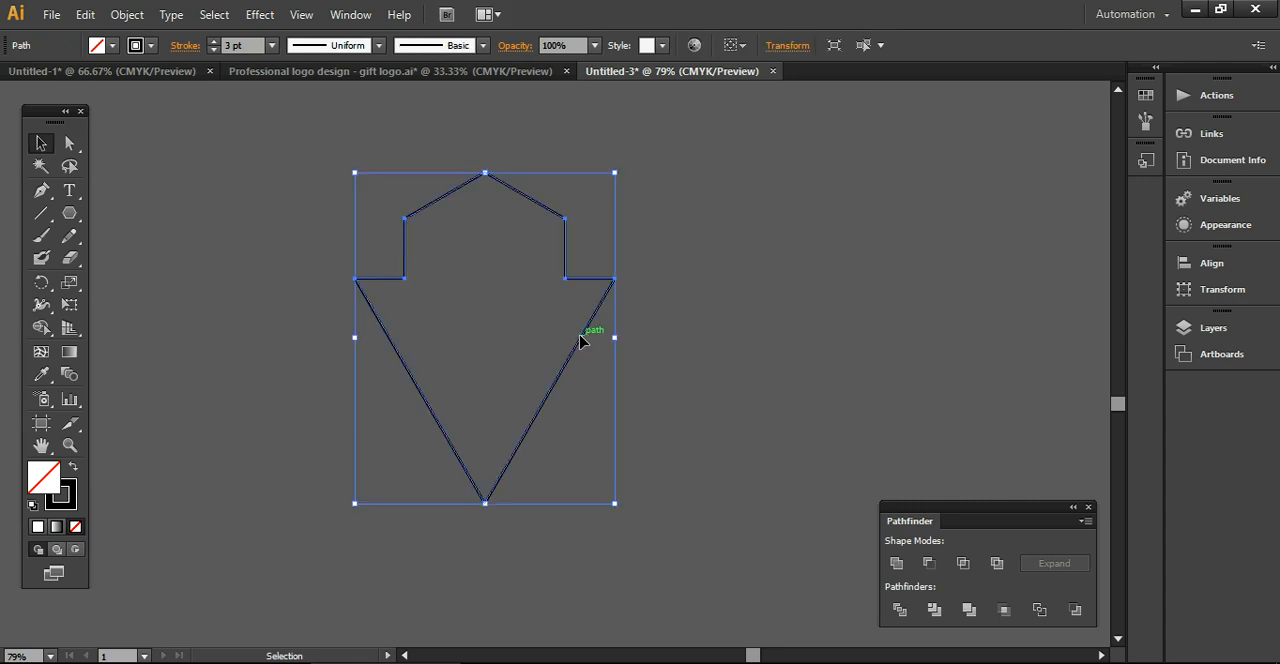
key("a")
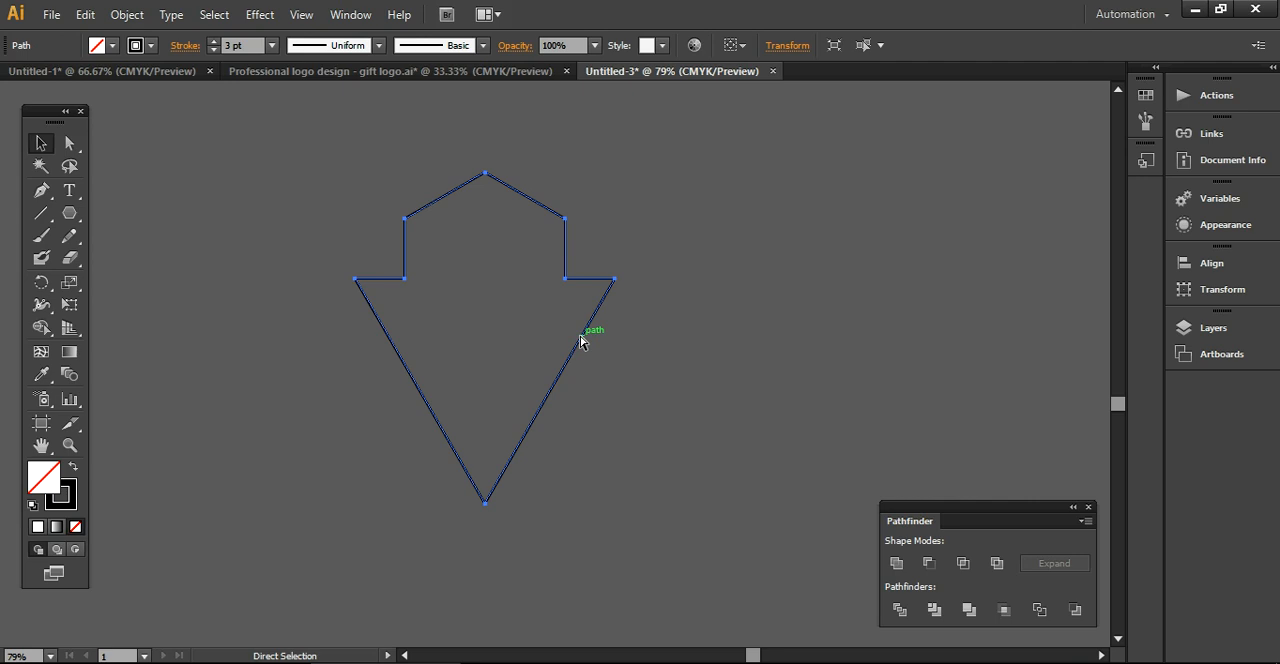
key("v")
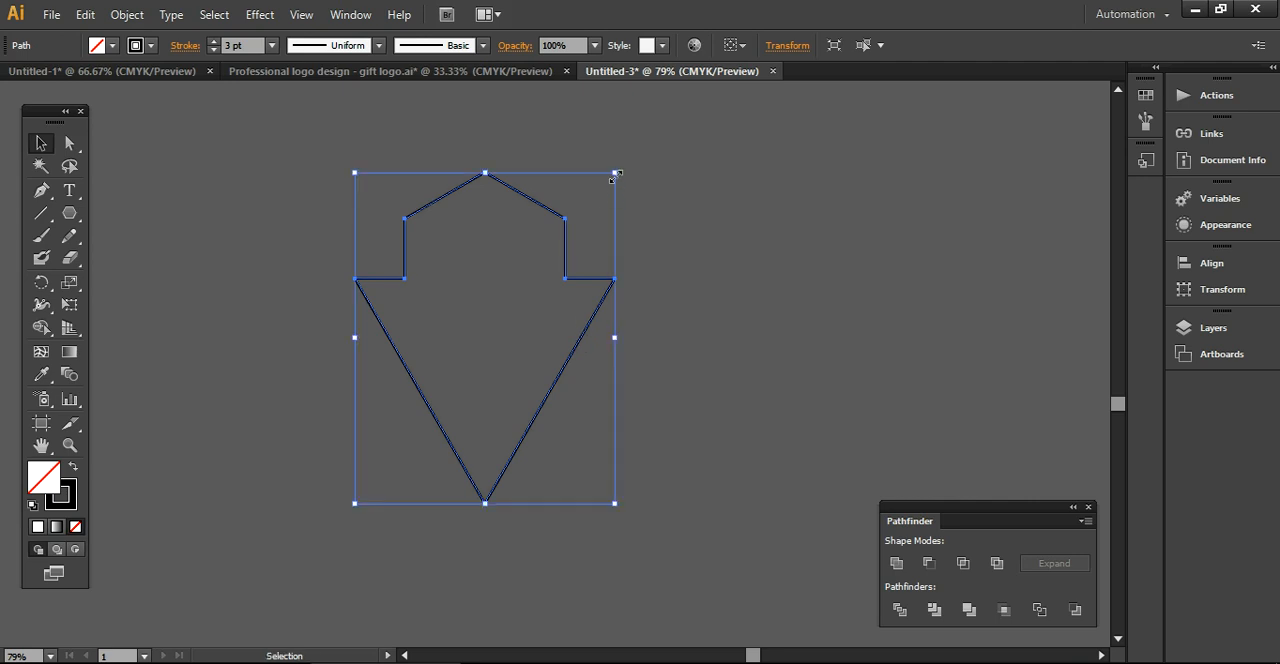
key("shift")
left_click_drag(614, 175, 583, 224)
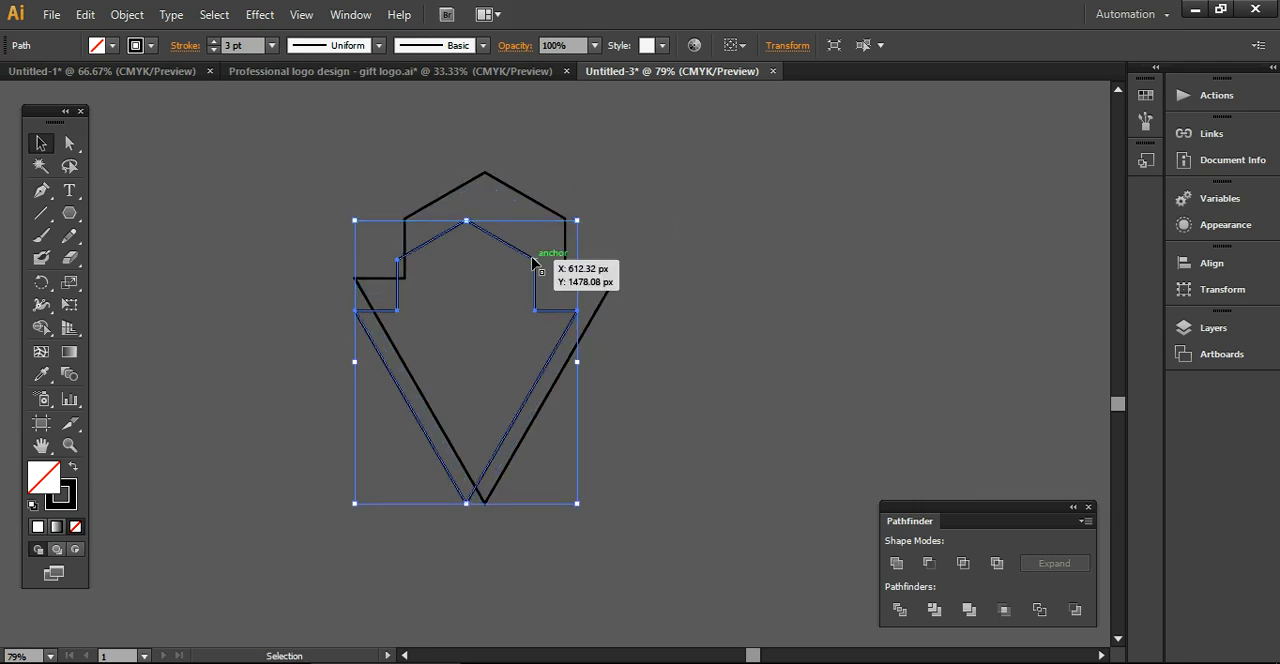
mouse_move(531, 258)
left_mouse_down()
mouse_move(540, 241)
mouse_move(549, 261)
left_mouse_up()
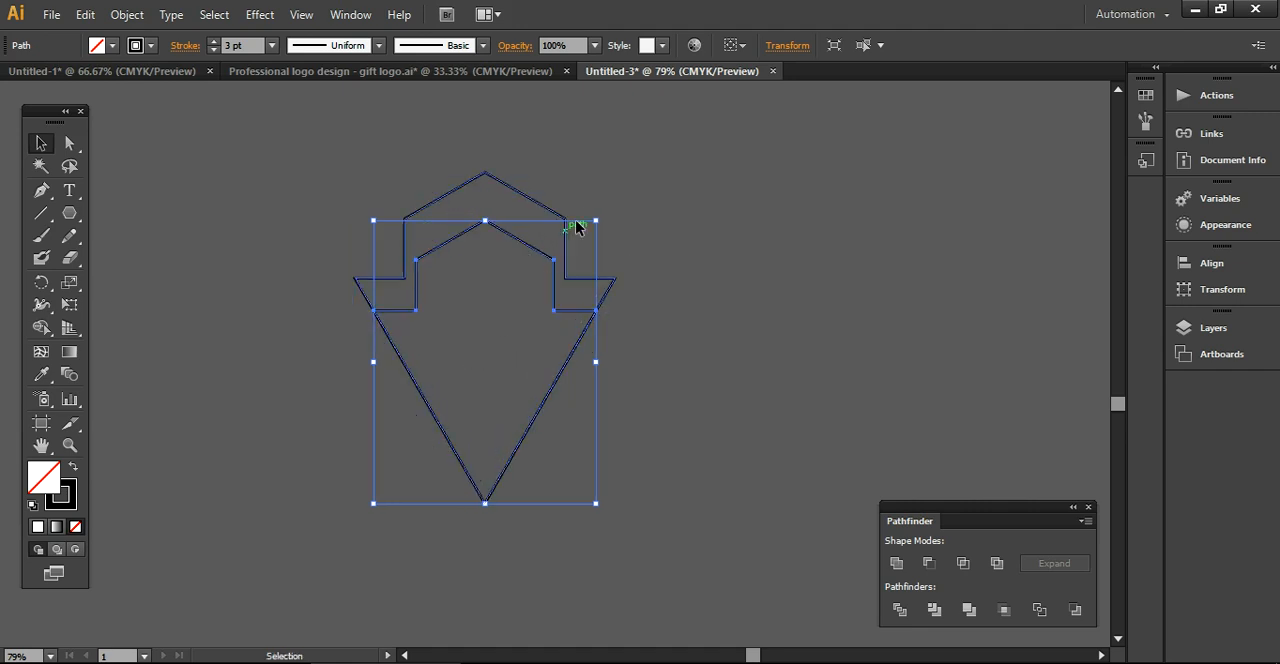
left_click(668, 316)
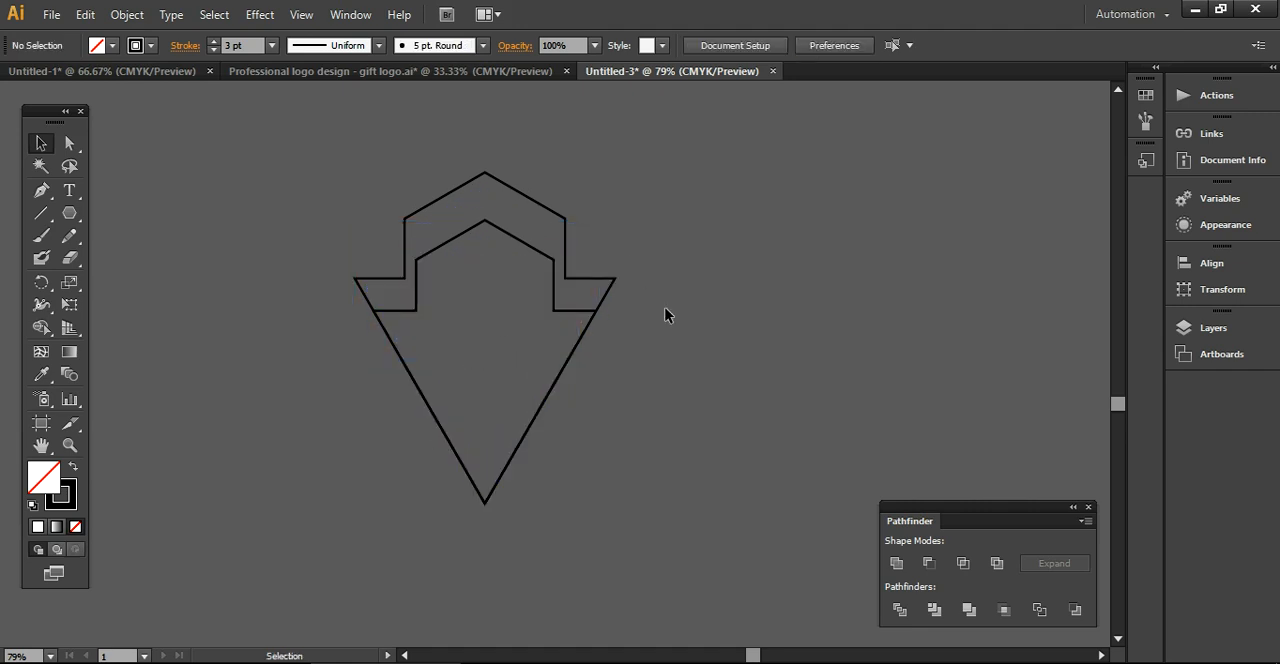
Shrink the inner outline further and centre it inside the outer one, with their horizontal shoulder edges lined up
left_click(520, 240)
left_click_drag(595, 220, 507, 216)
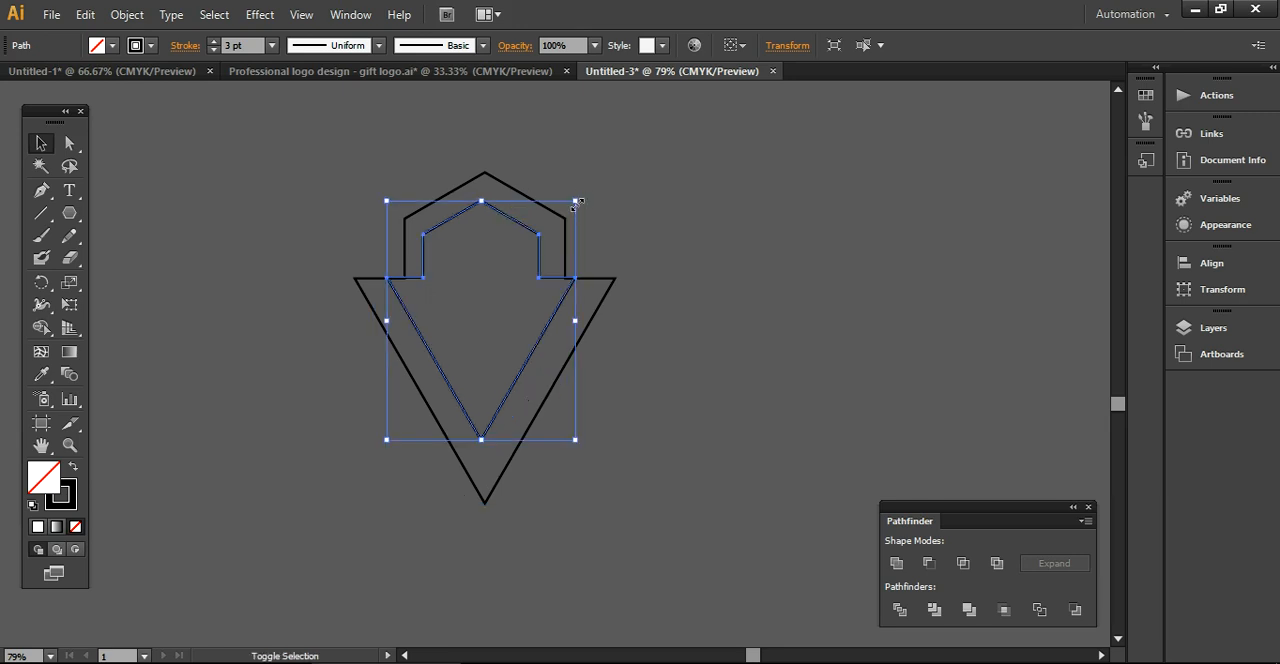
left_click_drag(575, 201, 587, 185)
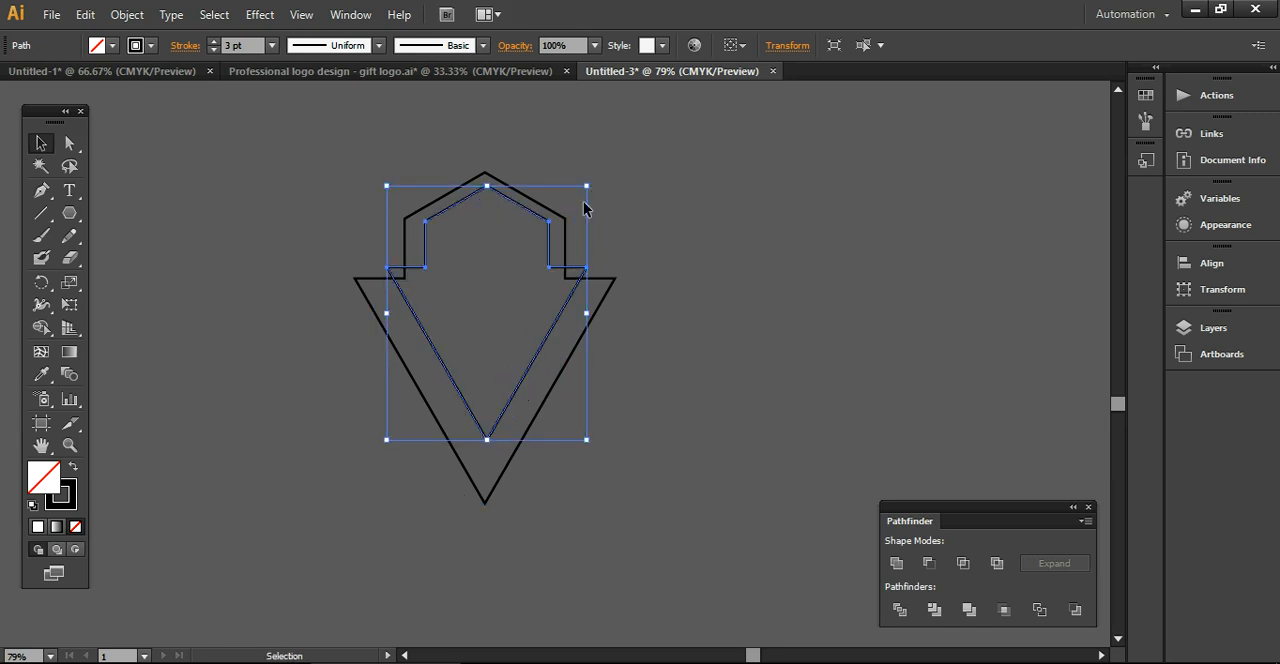
left_click_drag(549, 234, 546, 254)
left_click(653, 389)
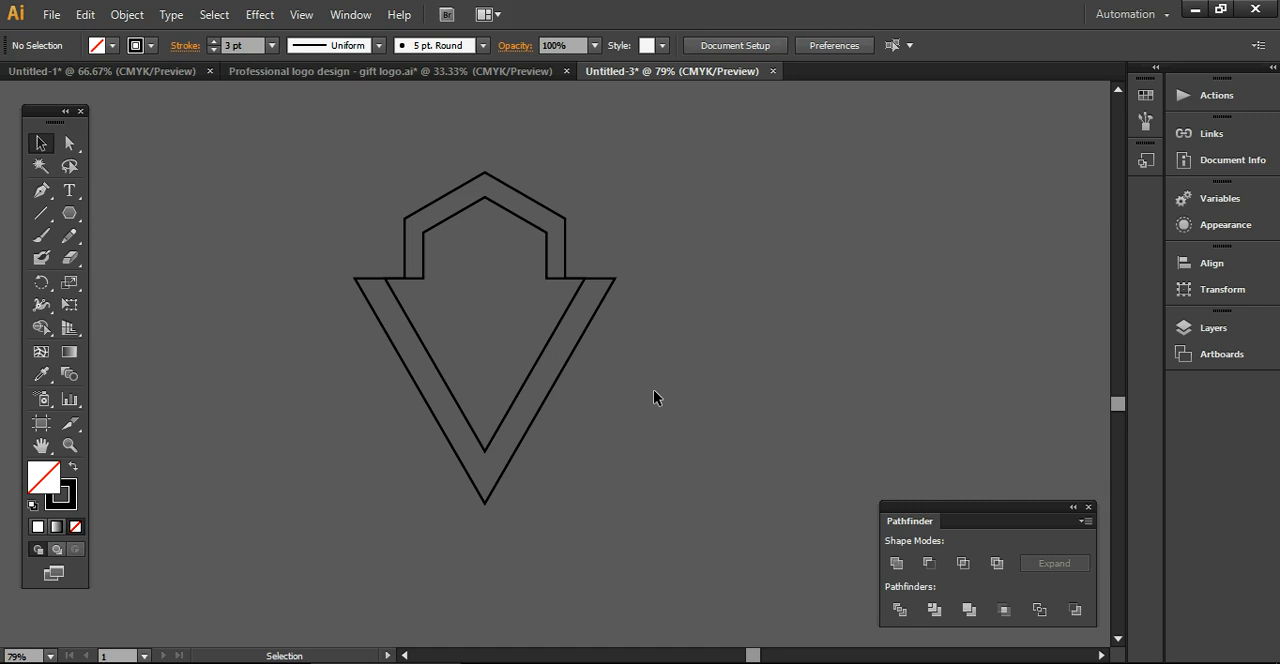
Enlarge the inner outline slightly and recentre it inside the outer one, keeping their horizontal shoulder edges lined up
left_click(504, 421)
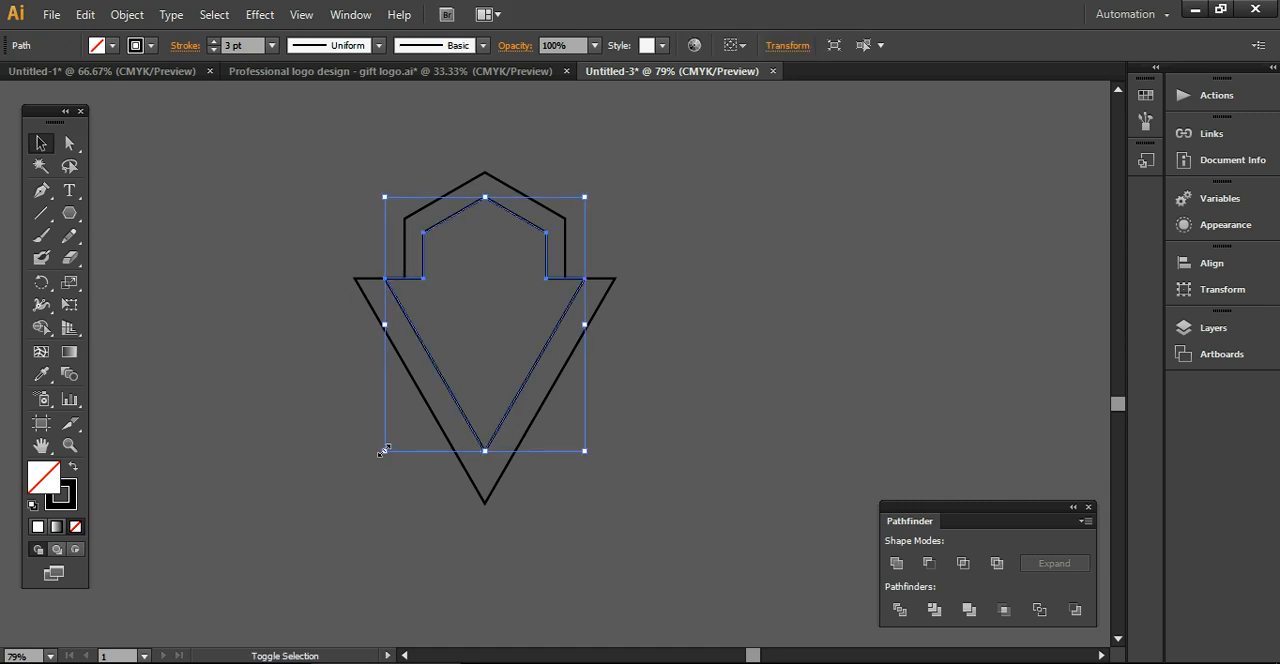
left_click_drag(384, 452, 362, 470)
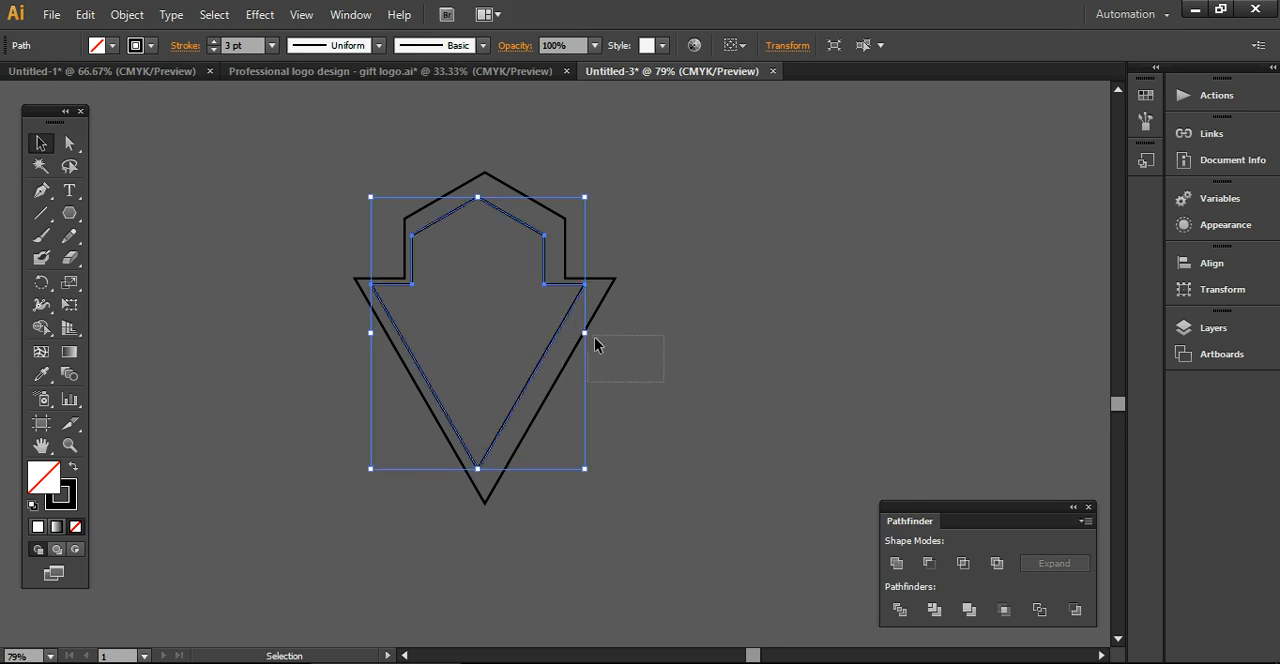
left_click(638, 393)
left_click_drag(549, 352, 558, 346)
left_click(662, 446)
left_click_drag(270, 170, 560, 445)
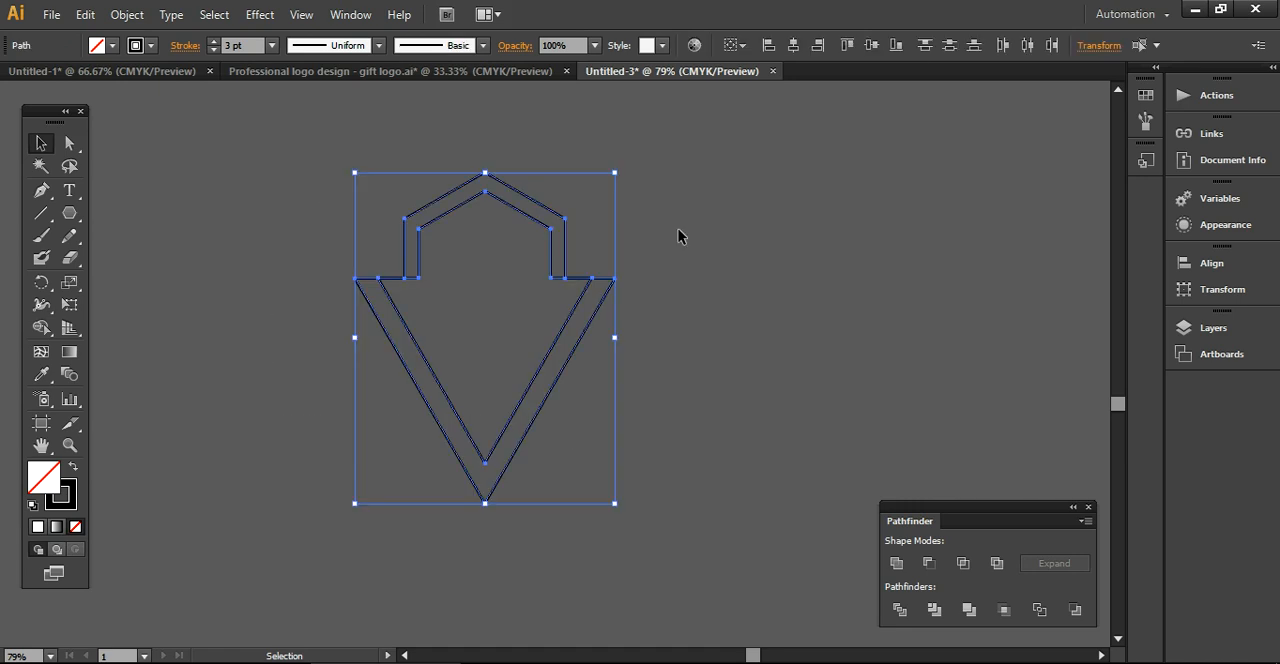
left_click(740, 278)
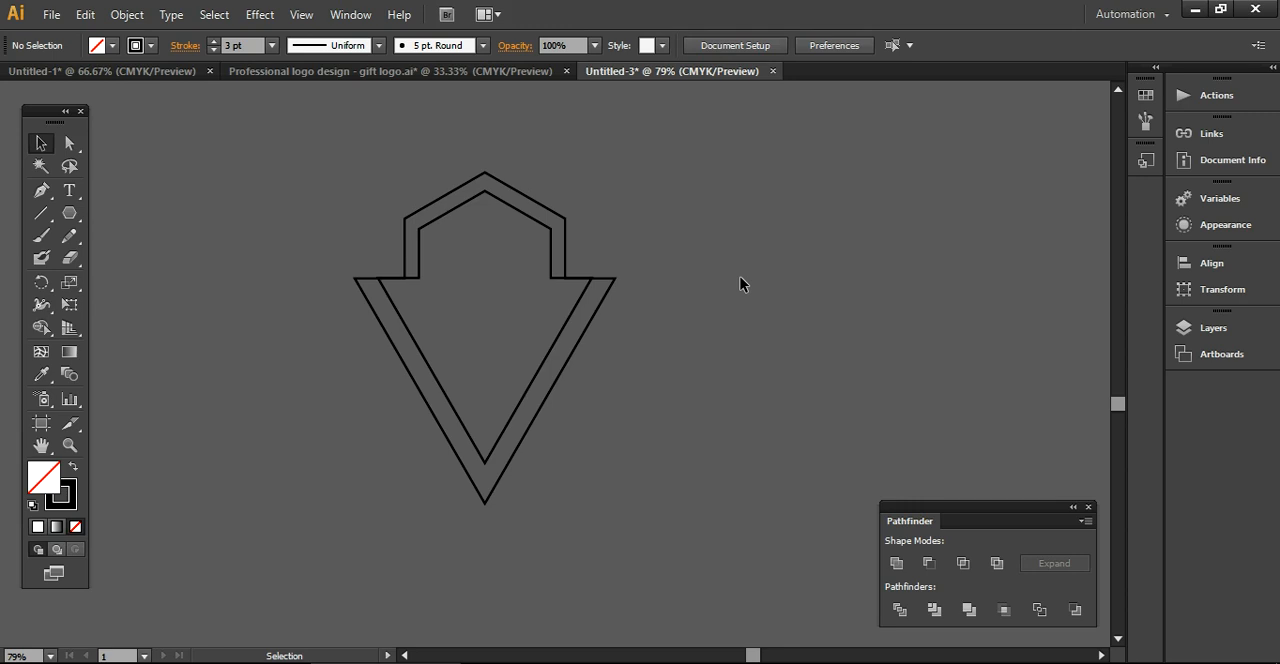
Expand the strokes of both outlines into filled shapes
left_click_drag(321, 148, 623, 453)
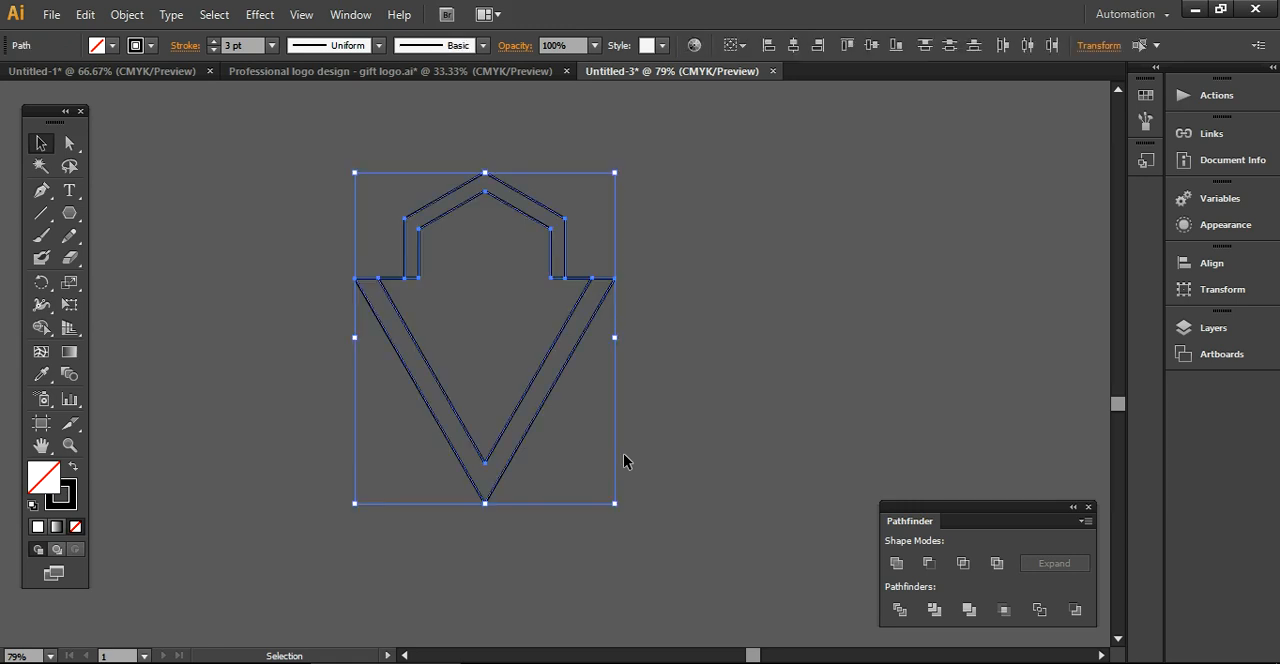
left_click(128, 15)
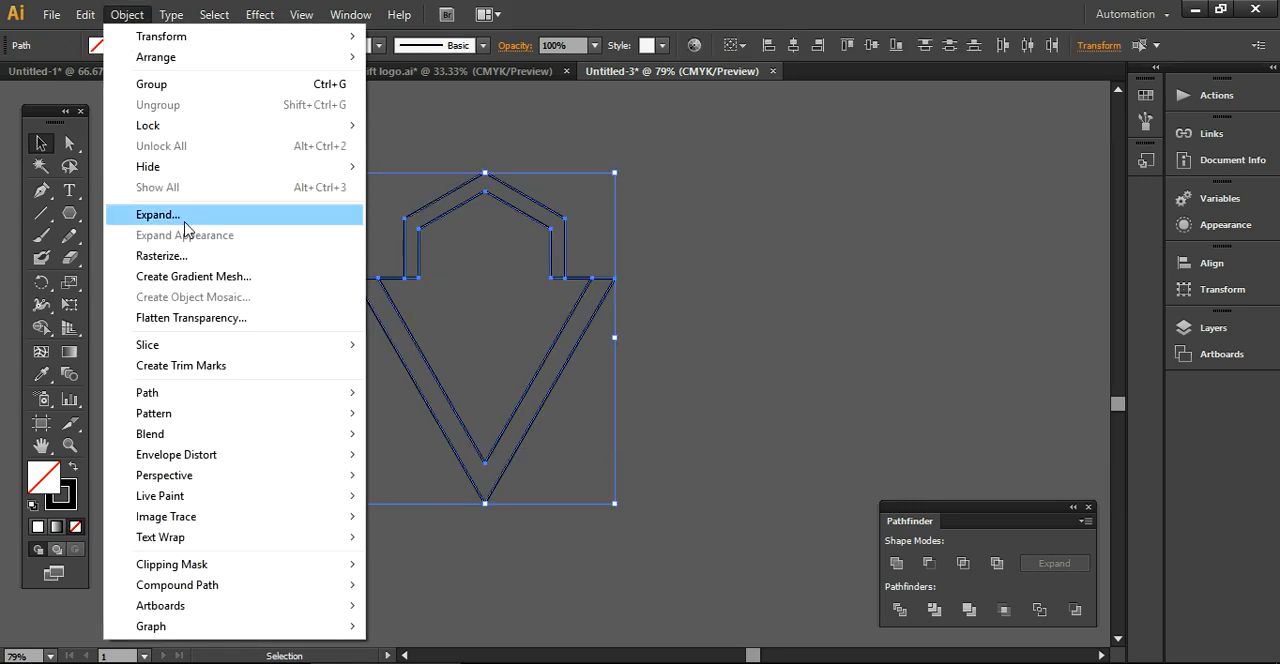
left_click(184, 228)
left_click(597, 443)
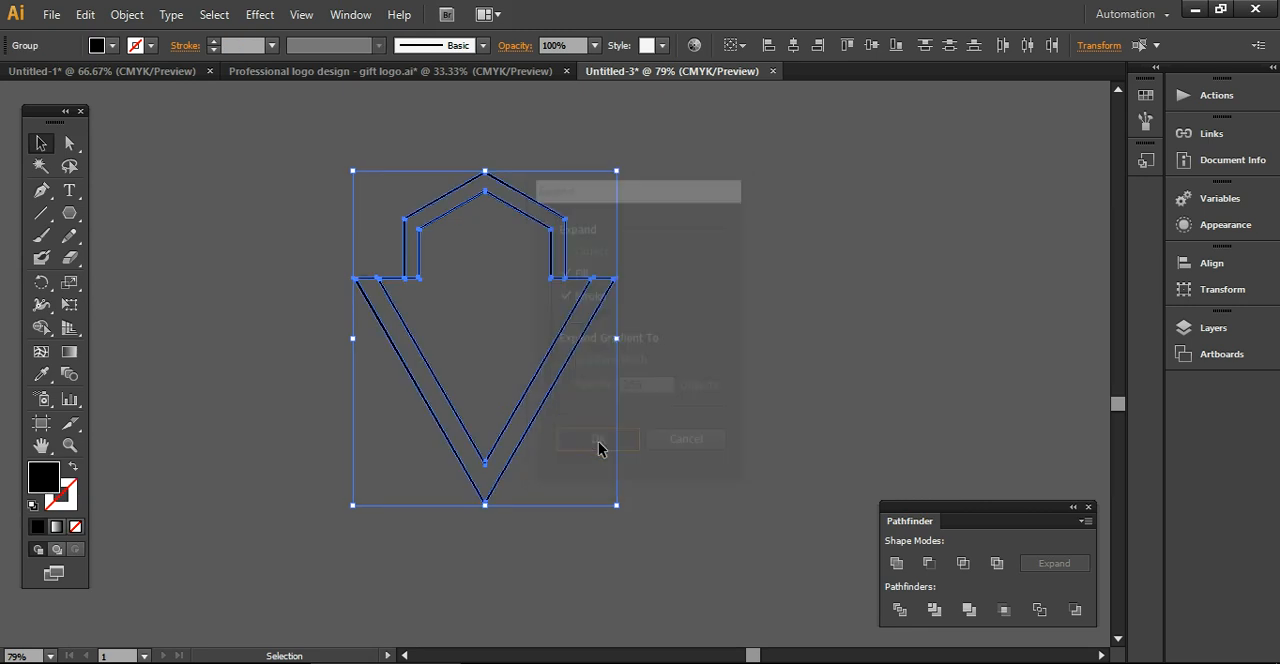
left_click(662, 458)
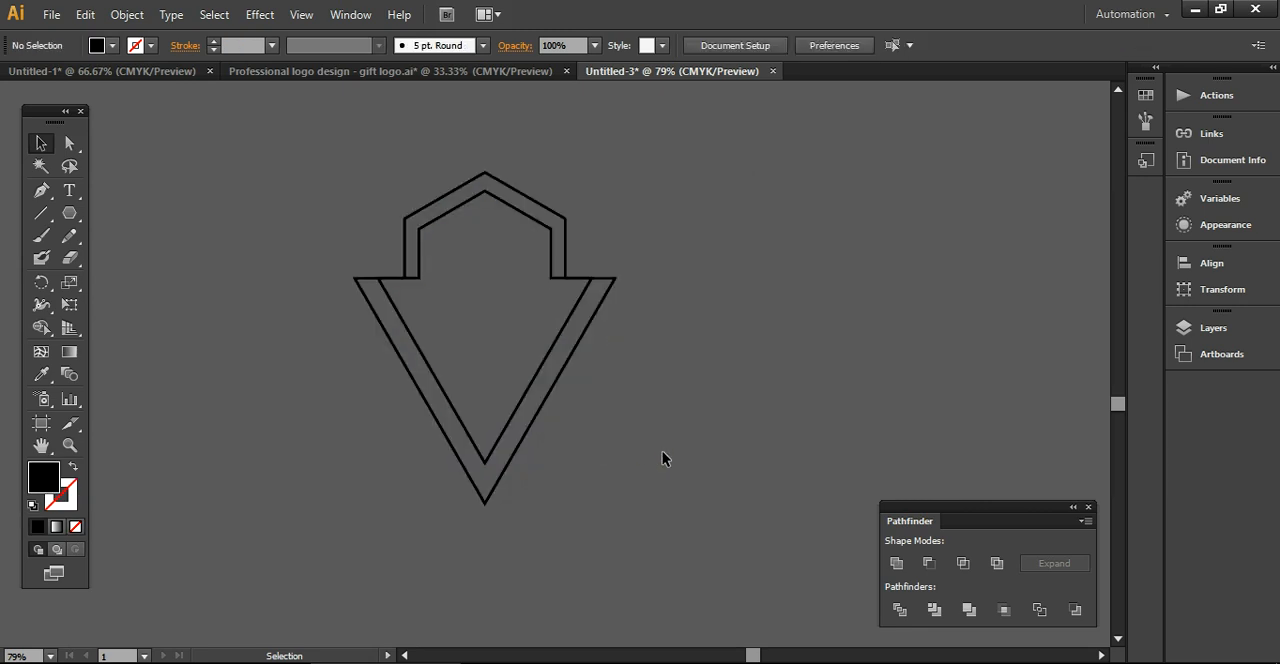
Fill both outlines with the brown-bronze gradient from the Metals gradient swatch library
left_click_drag(315, 238, 537, 453)
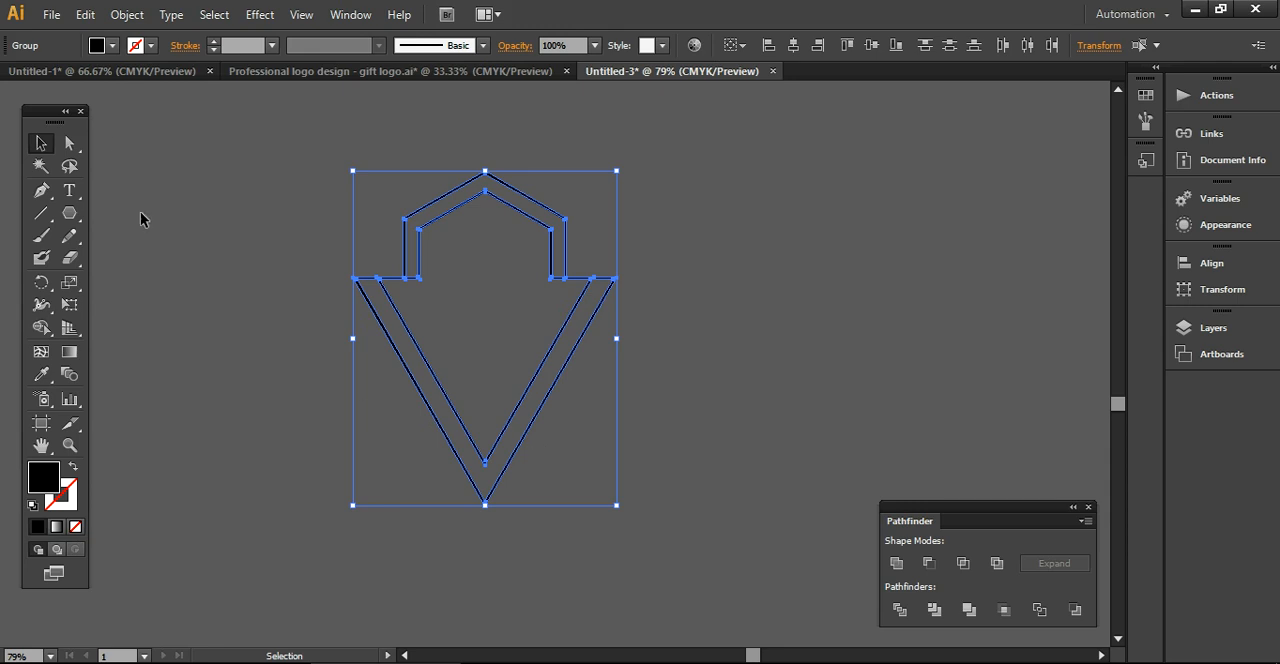
left_click(111, 49)
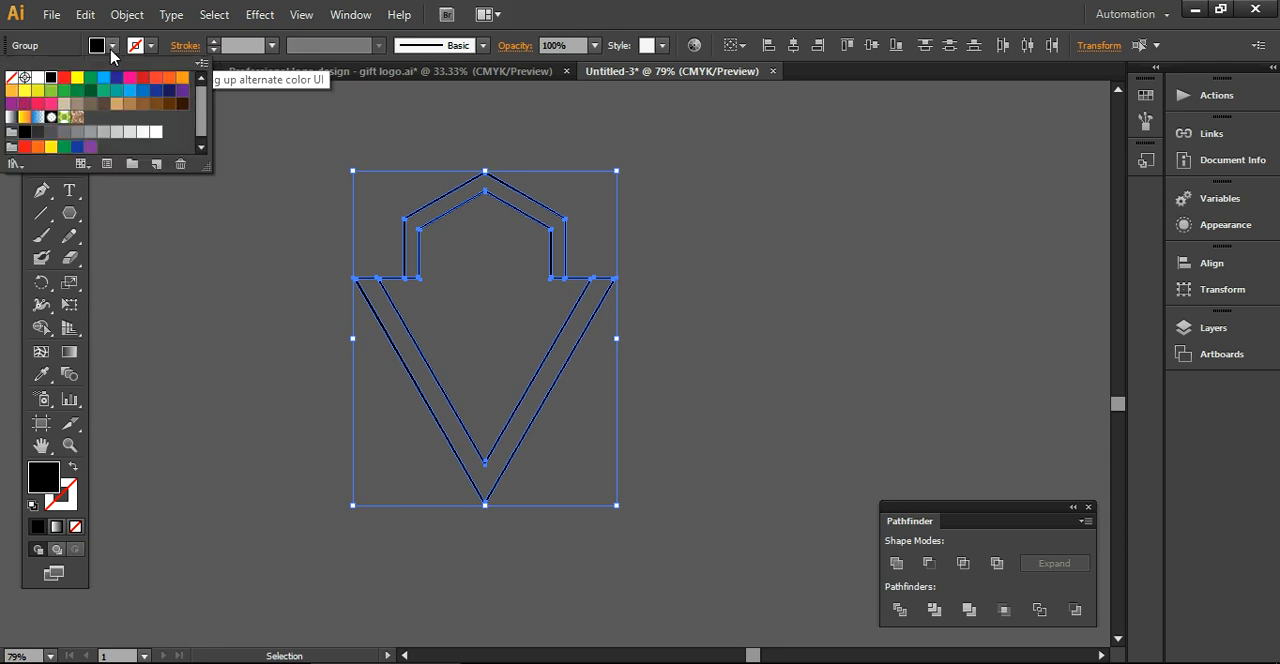
left_click(16, 166)
mouse_move(88, 356)
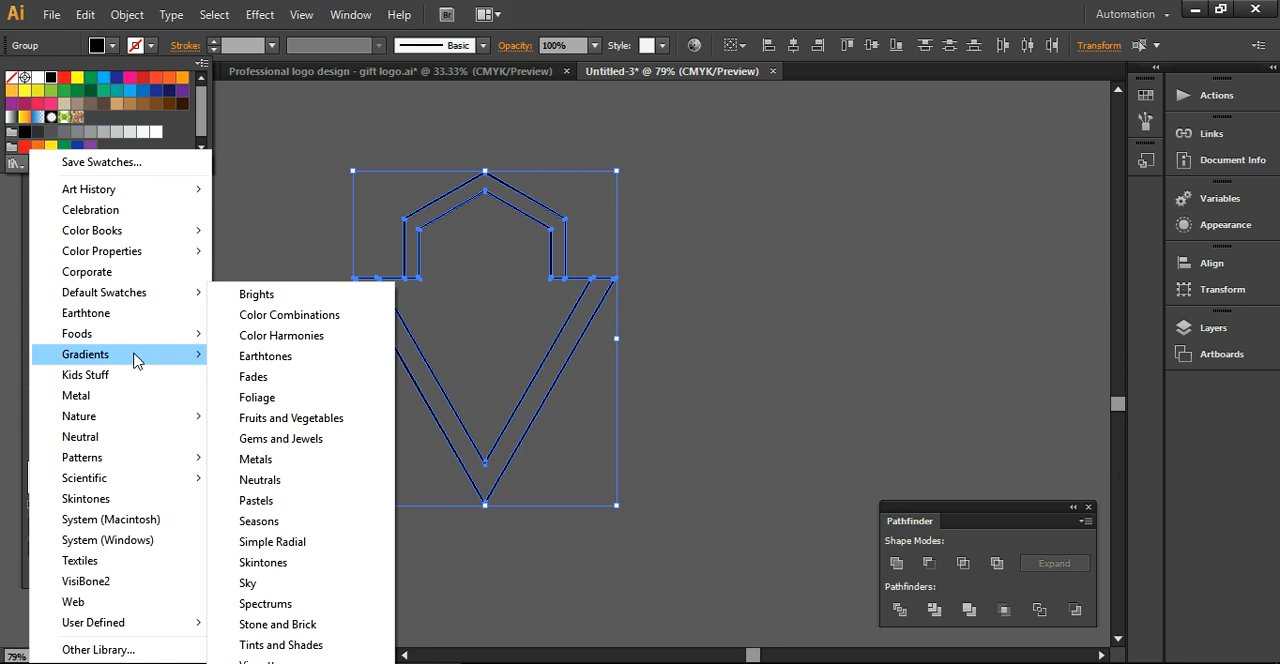
left_click(263, 466)
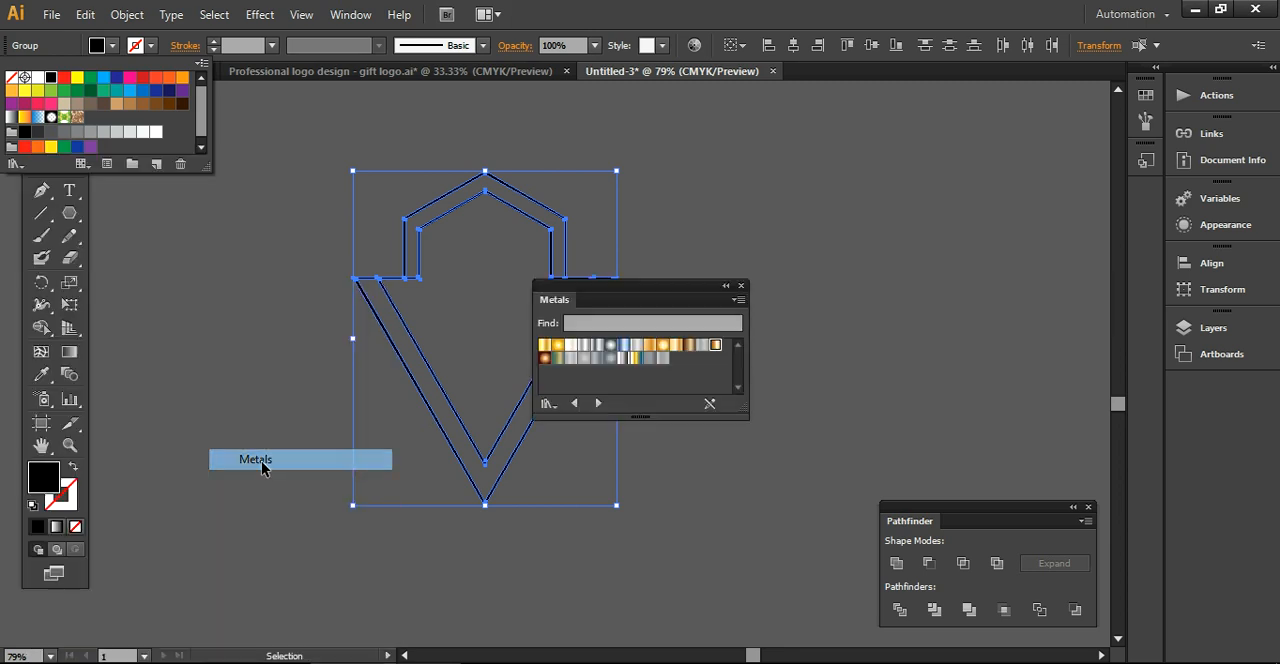
left_click(689, 346)
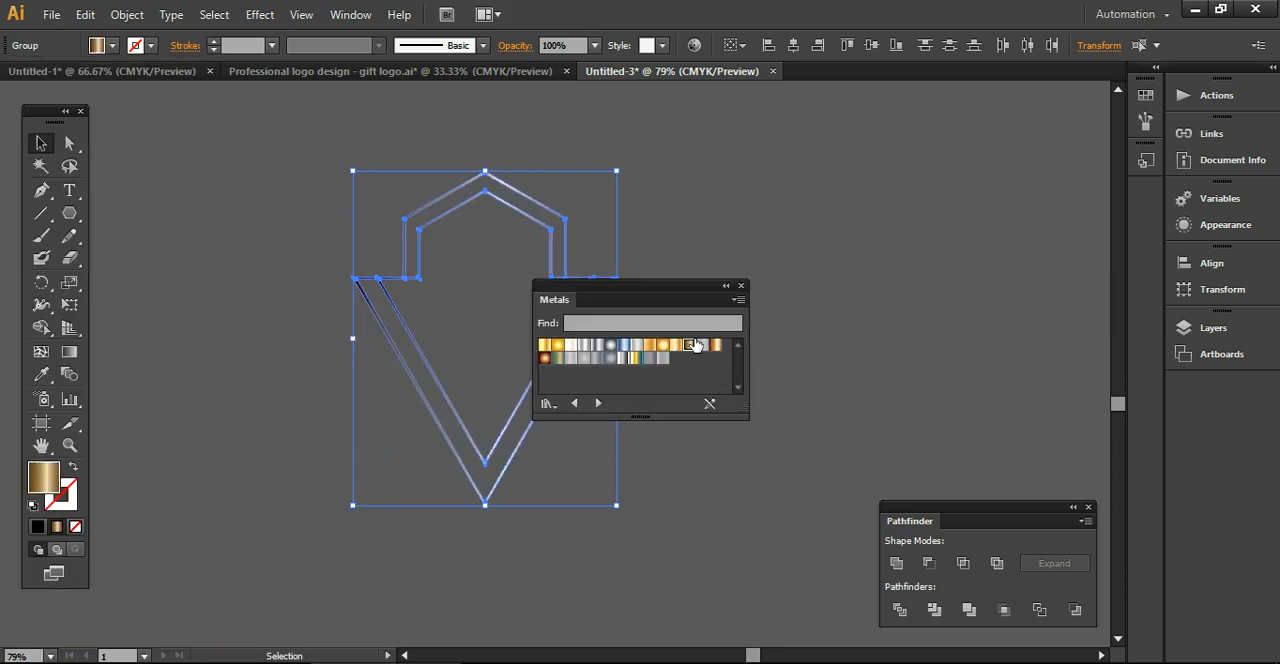
left_click(804, 275)
left_click(741, 286)
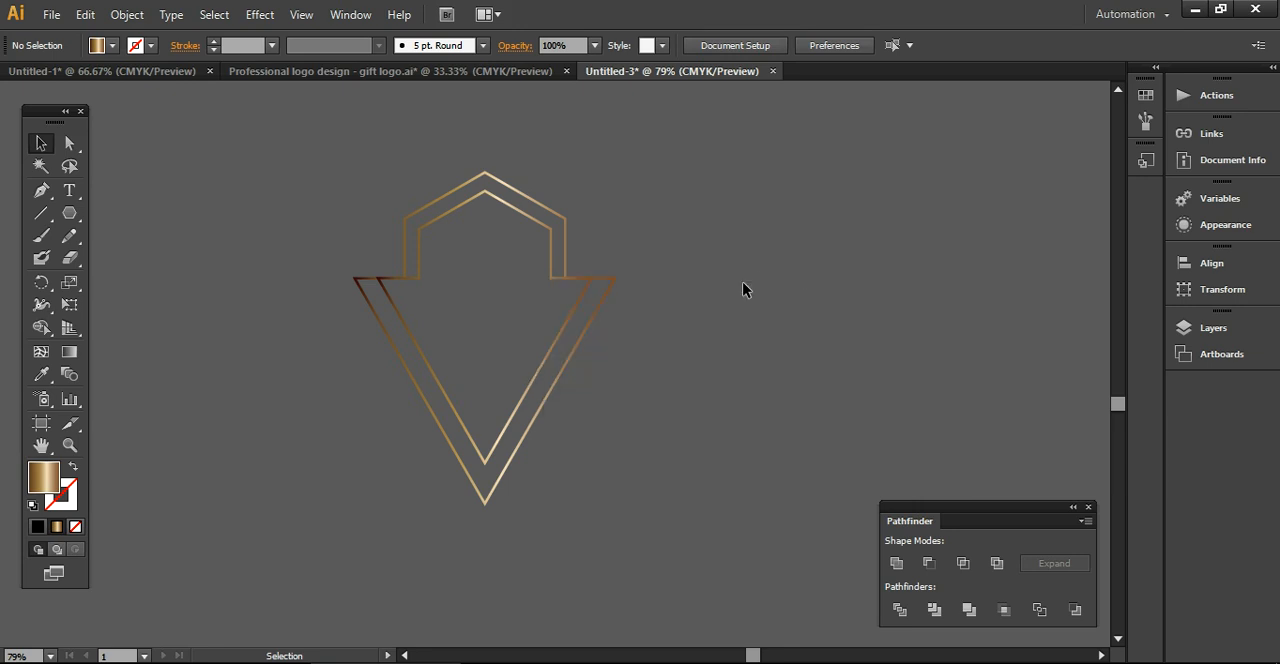
Remove the darkest colour stop from the start of the outlines' linear gradient
left_click_drag(387, 193, 610, 510)
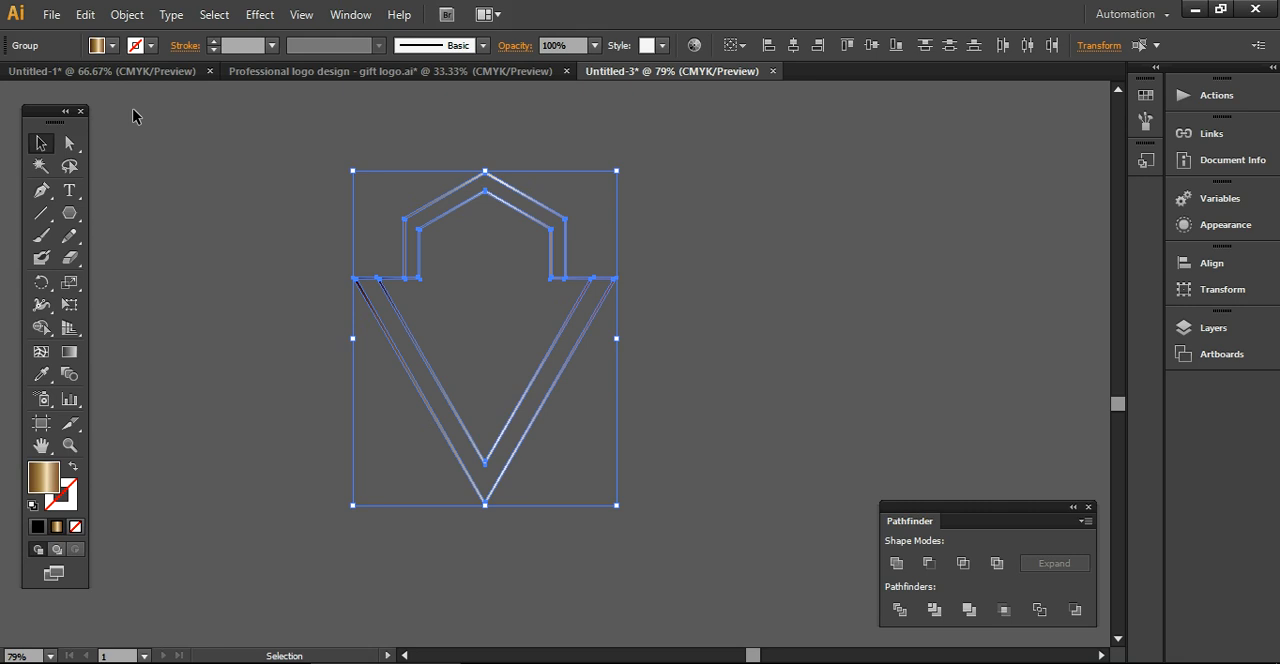
key("a")
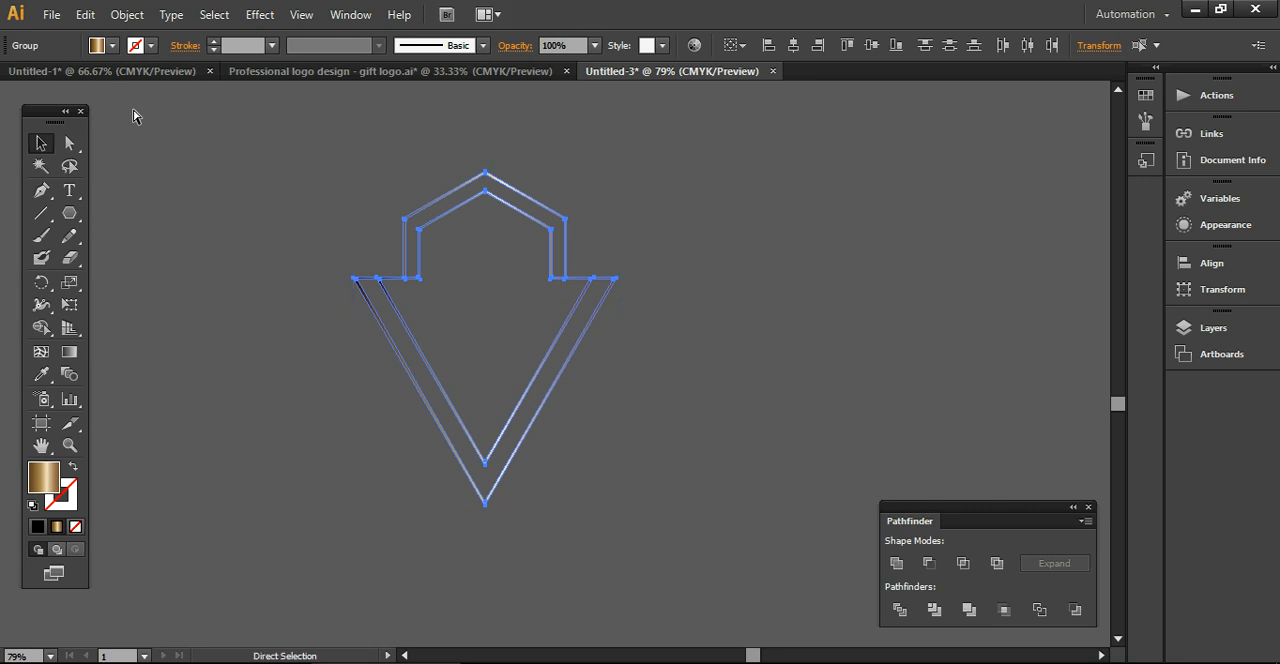
key("ctrl+F9")
key("v")
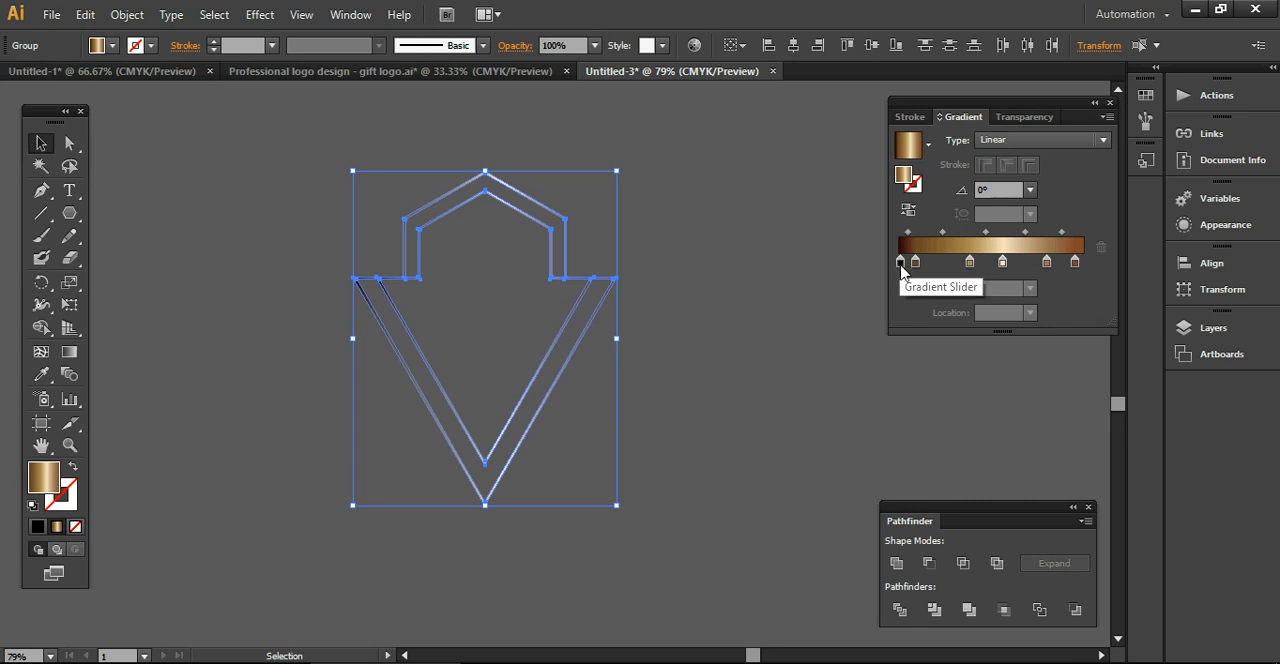
left_click_drag(900, 262, 896, 287)
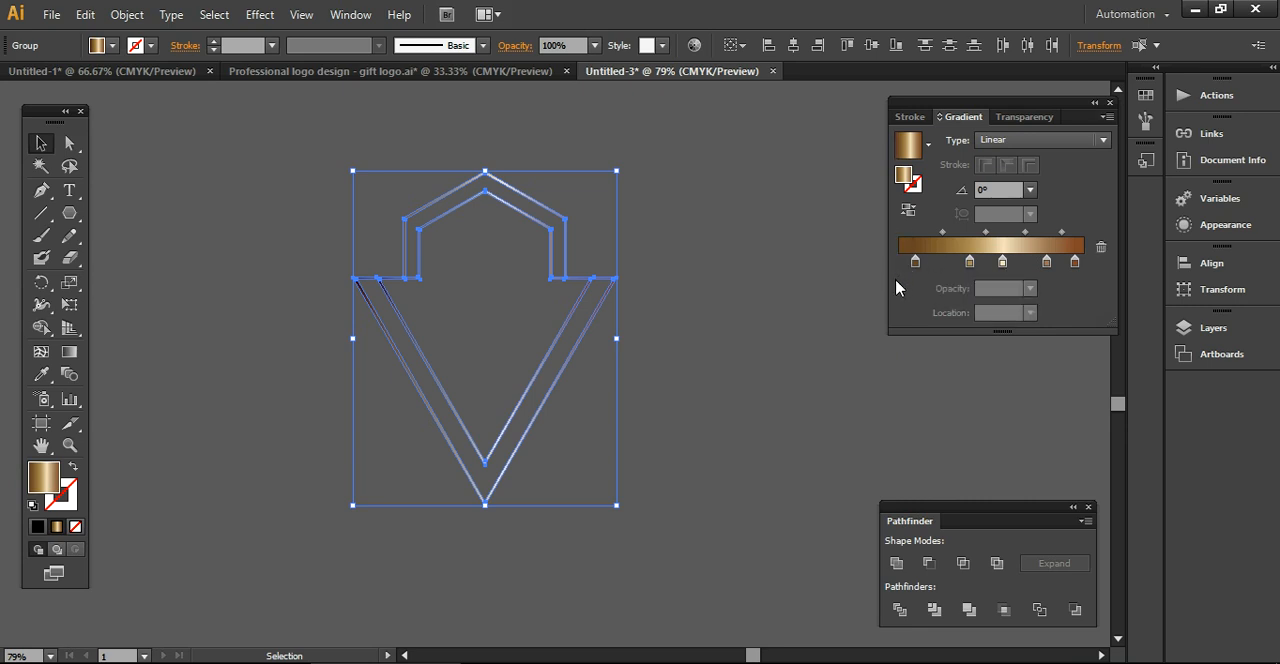
left_click(785, 371)
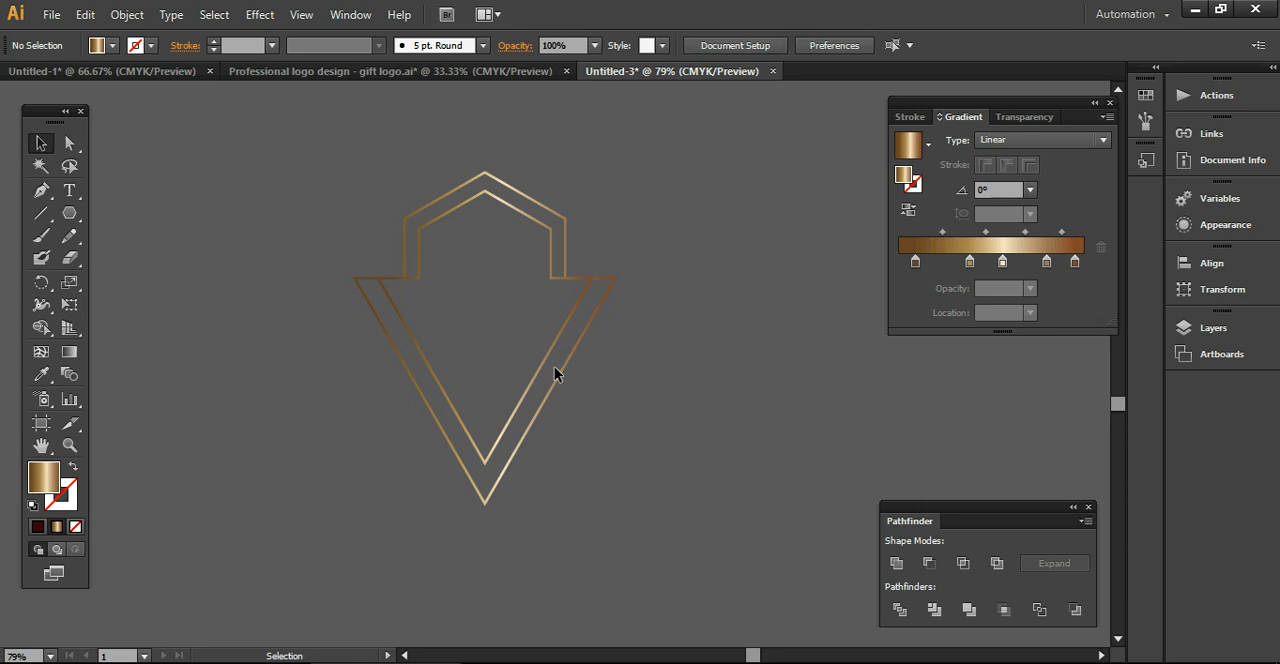
Unite the two gradient-filled outlines with the Pathfinder and move the emblem slightly upward
left_click_drag(376, 196, 551, 447)
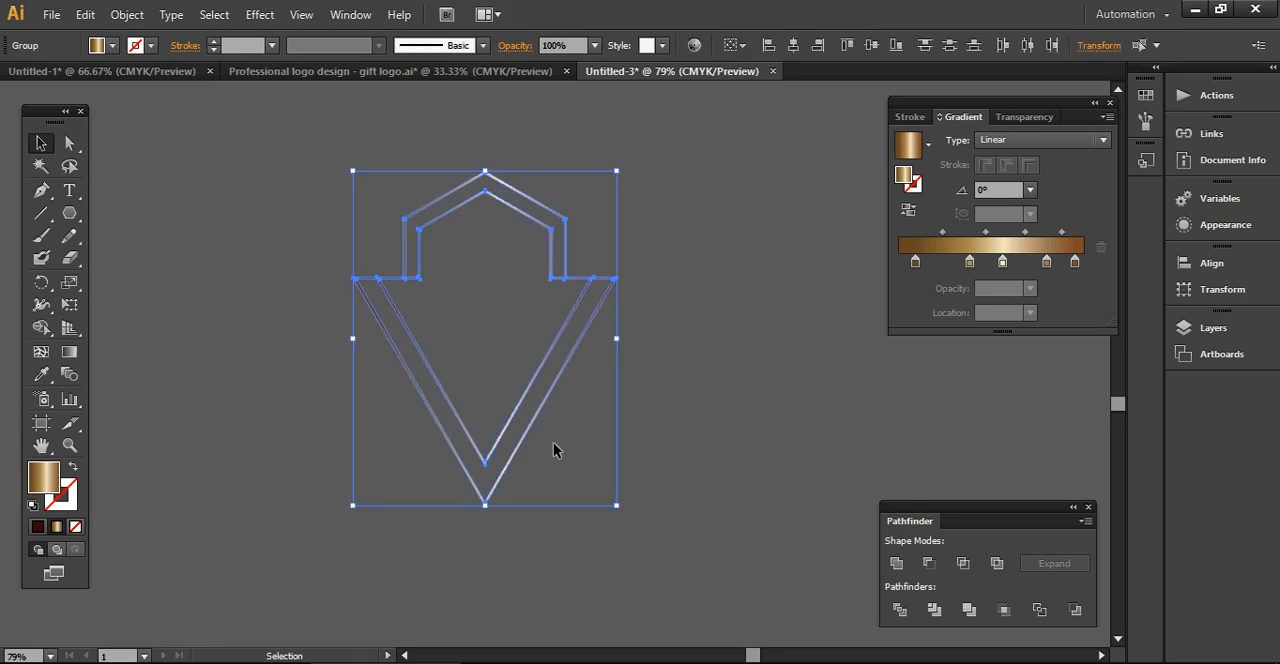
left_click(896, 563)
left_click(741, 458)
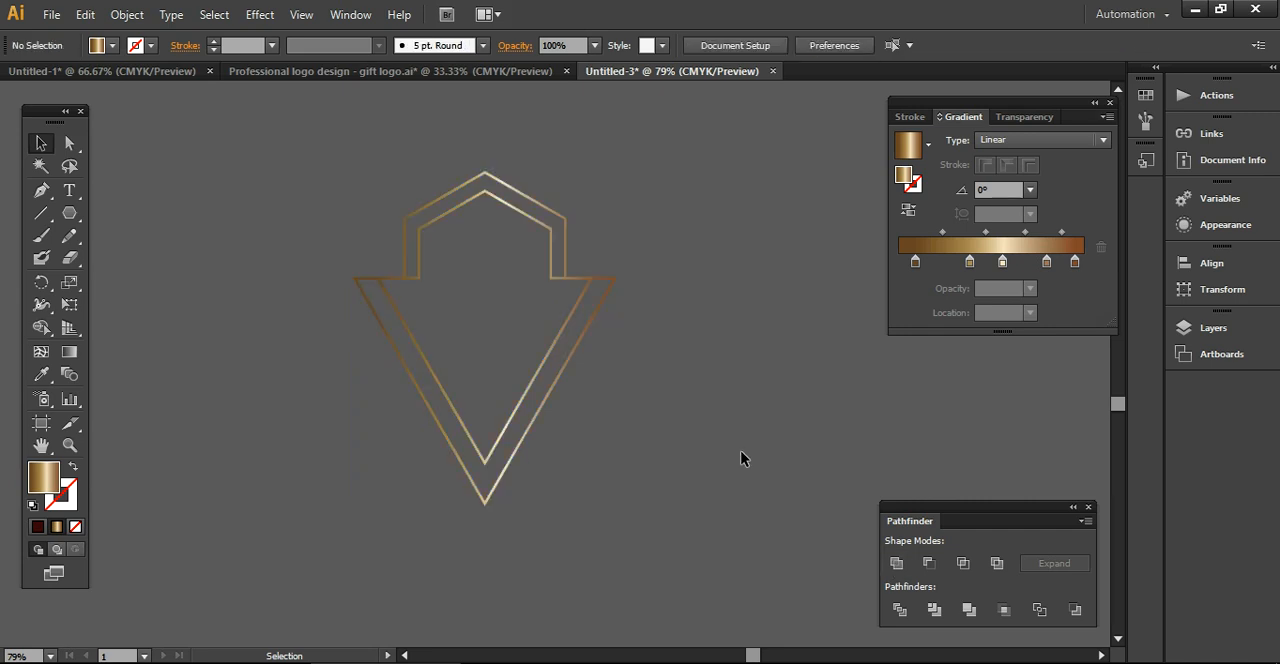
left_click_drag(551, 356, 551, 326)
left_click(675, 447)
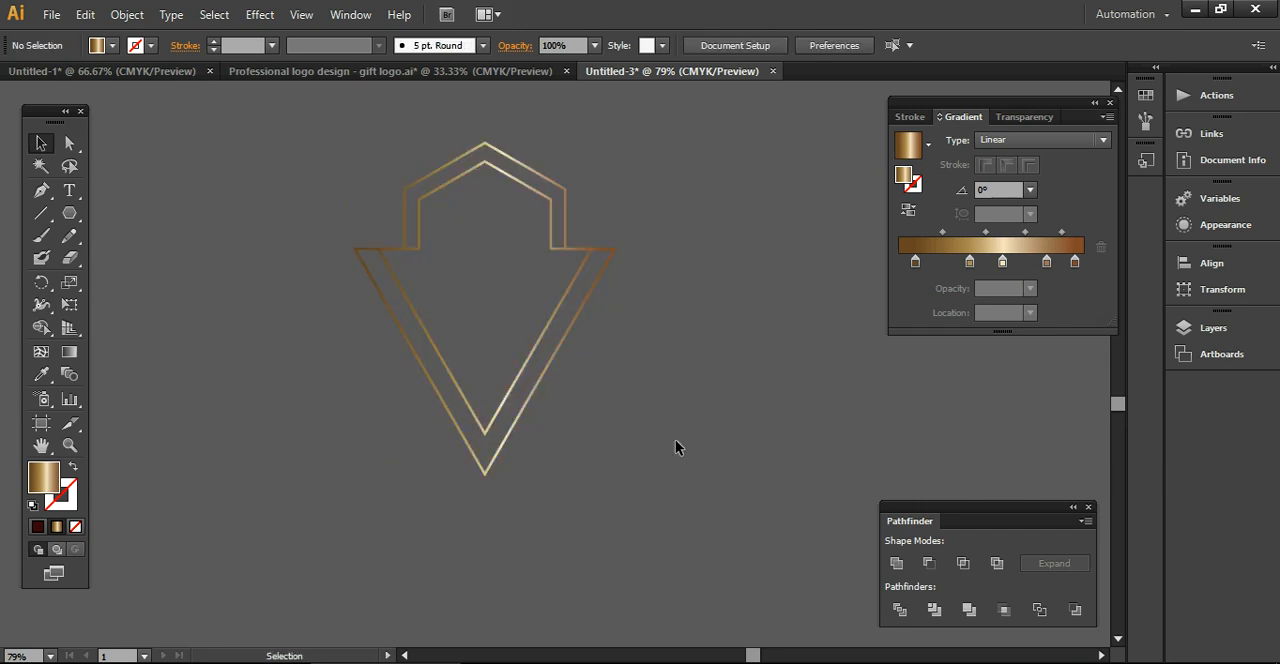
Check the finished gift logo document, then create a 3-sided polygon with a 27.6614 px radius beside the emblem in Untitled-3
left_click(371, 77)
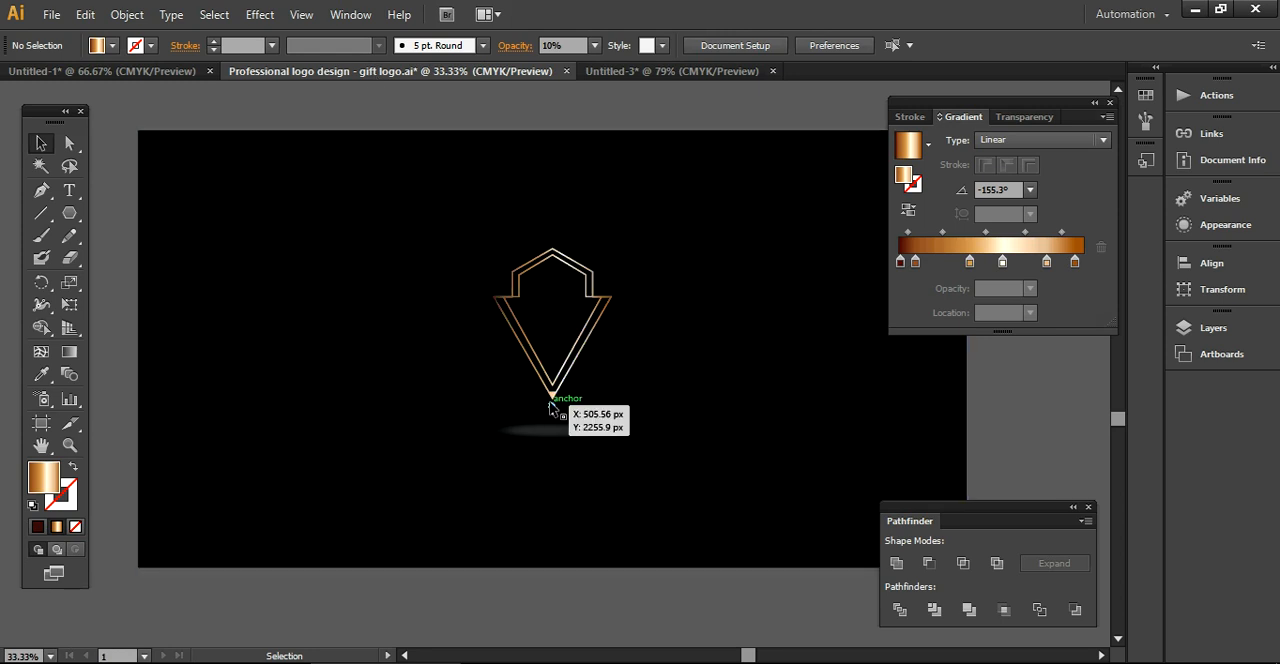
left_click(672, 71)
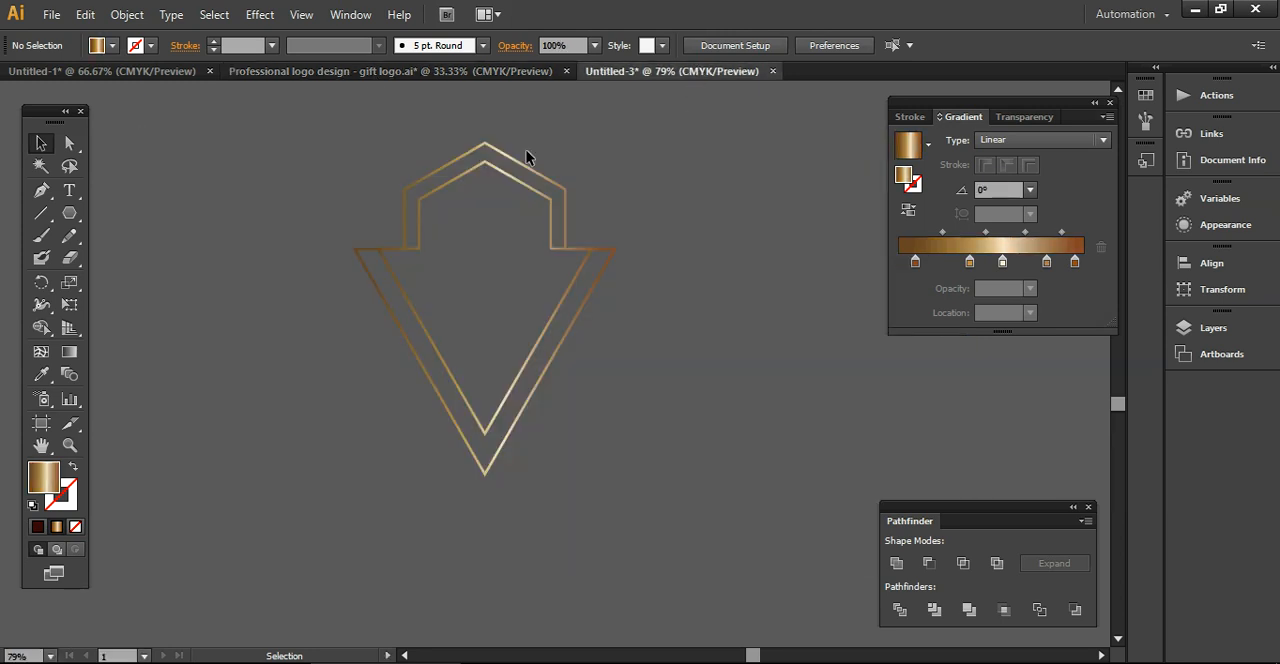
left_click(69, 213)
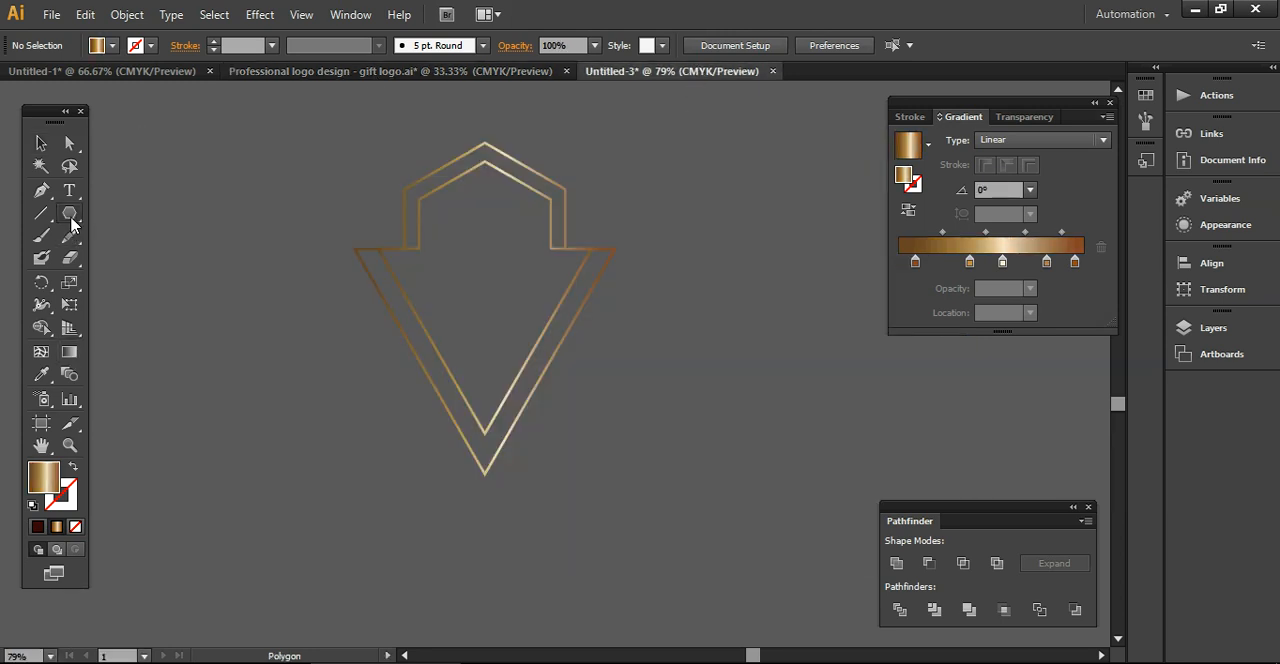
left_click(211, 328)
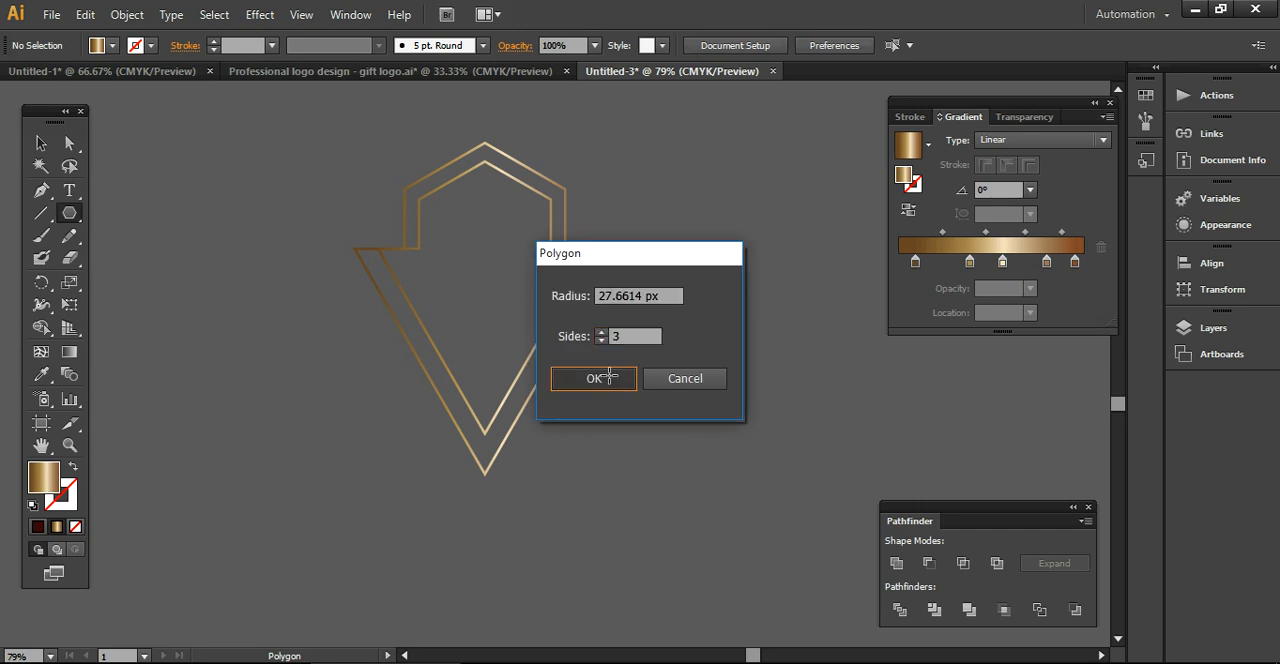
left_click(593, 378)
Rotate the small triangle 180° and fit it into the lower tip of the outer outline
left_click(39, 144)
right_click(213, 337)
mouse_move(260, 574)
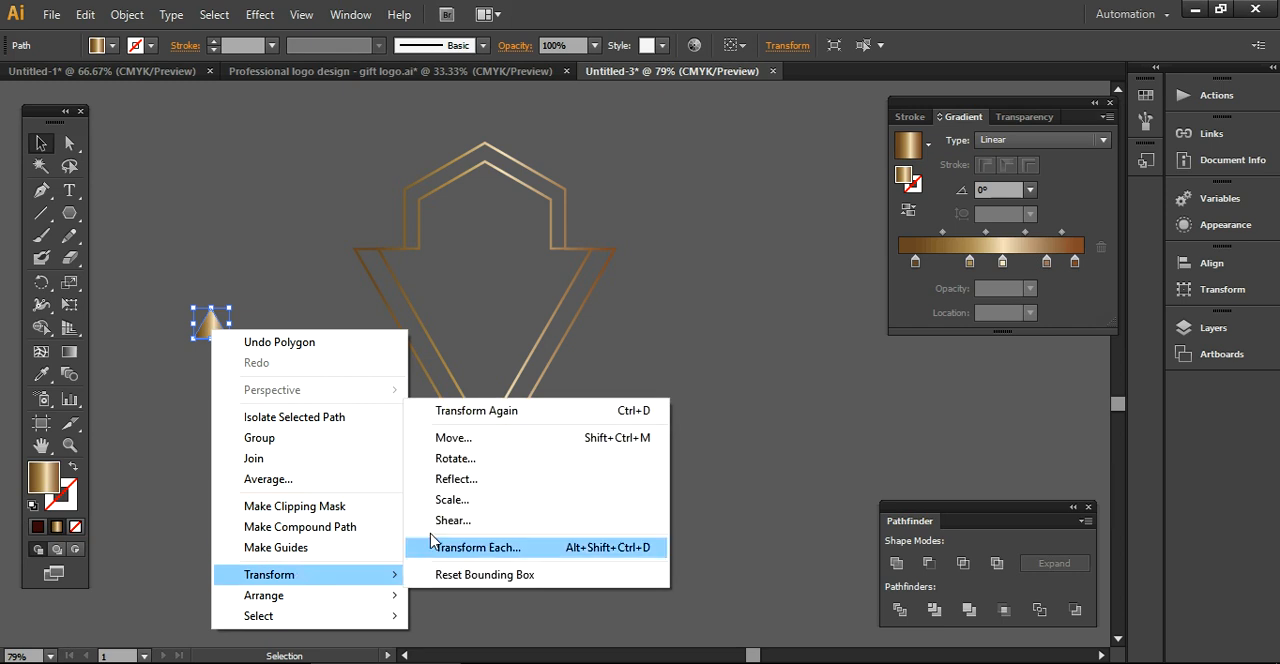
left_click(465, 458)
left_click(660, 407)
left_click_drag(226, 322, 488, 461)
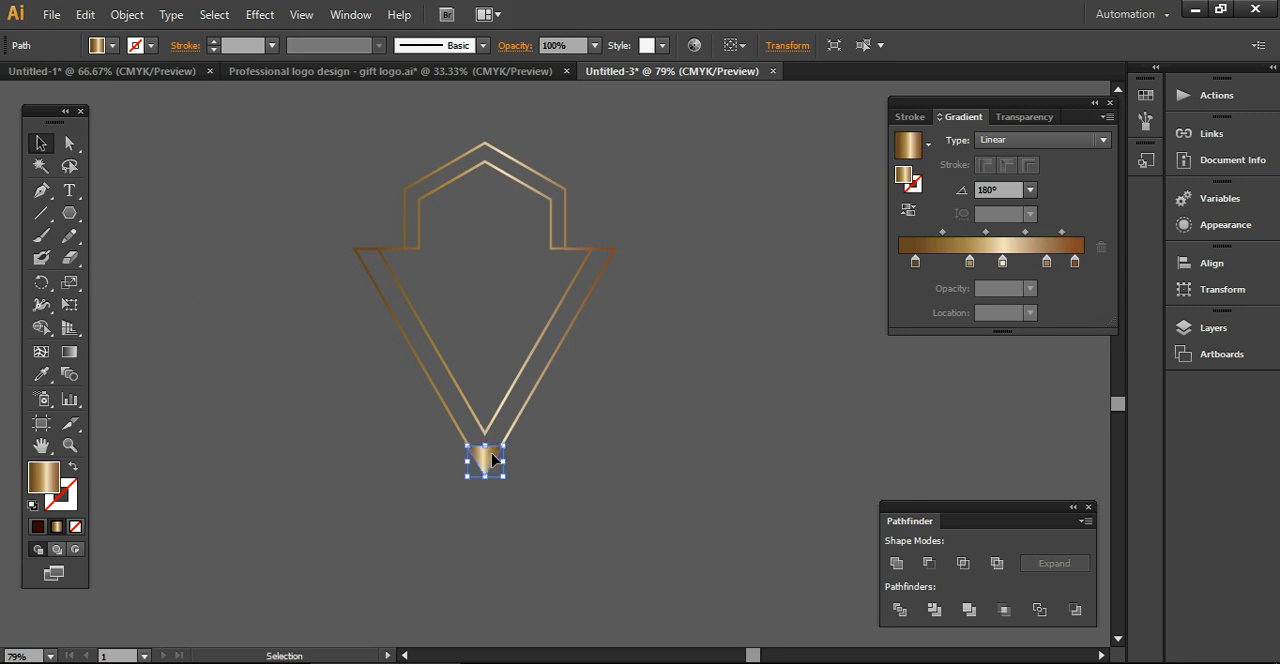
left_click(551, 528)
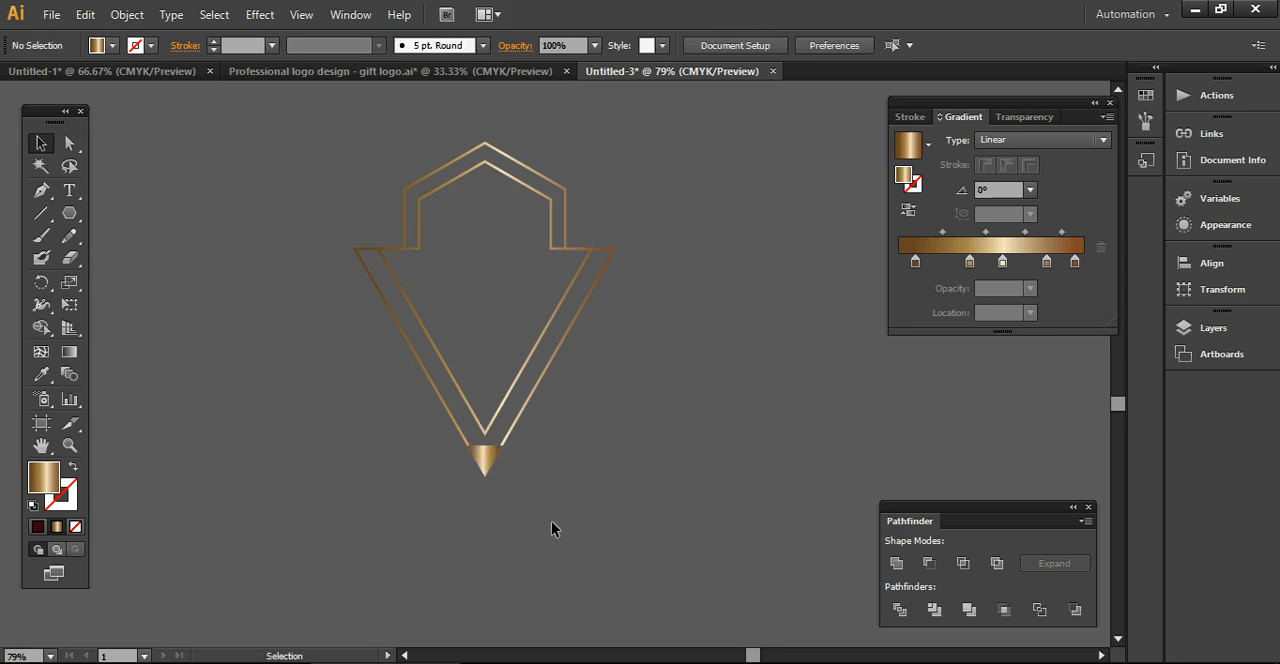
Unite the small tip triangle with the emblem outlines using the Pathfinder
left_click_drag(366, 406, 521, 512)
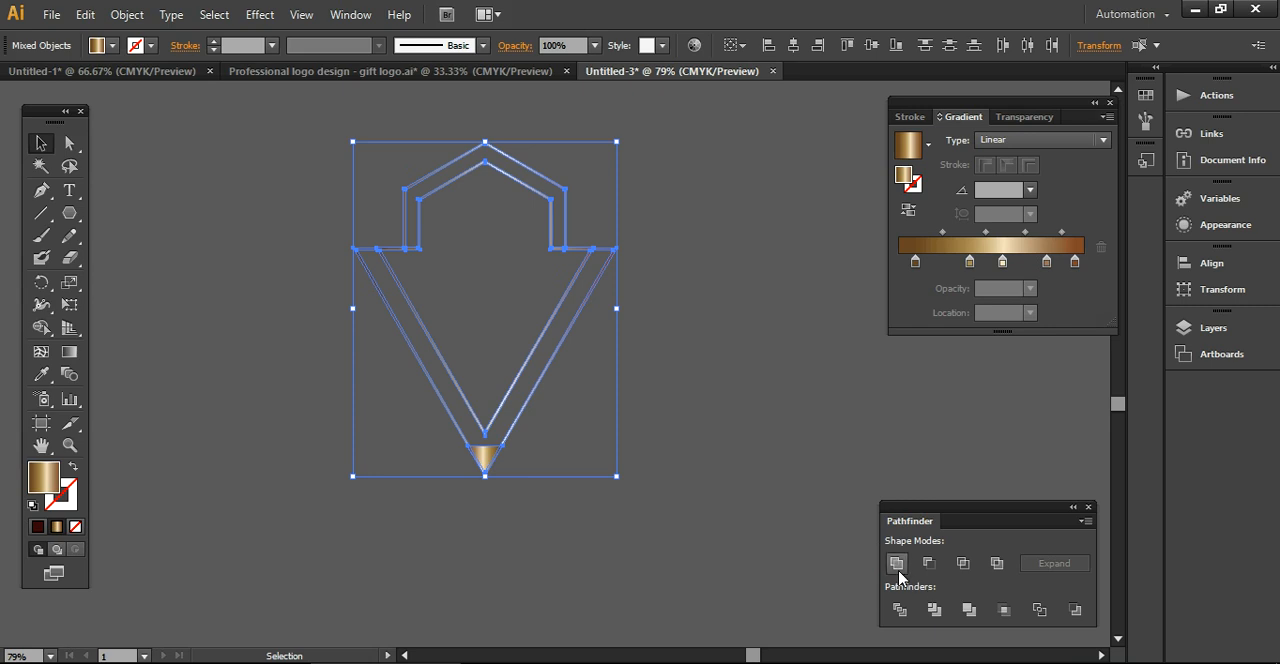
left_click(893, 564)
left_click(675, 465)
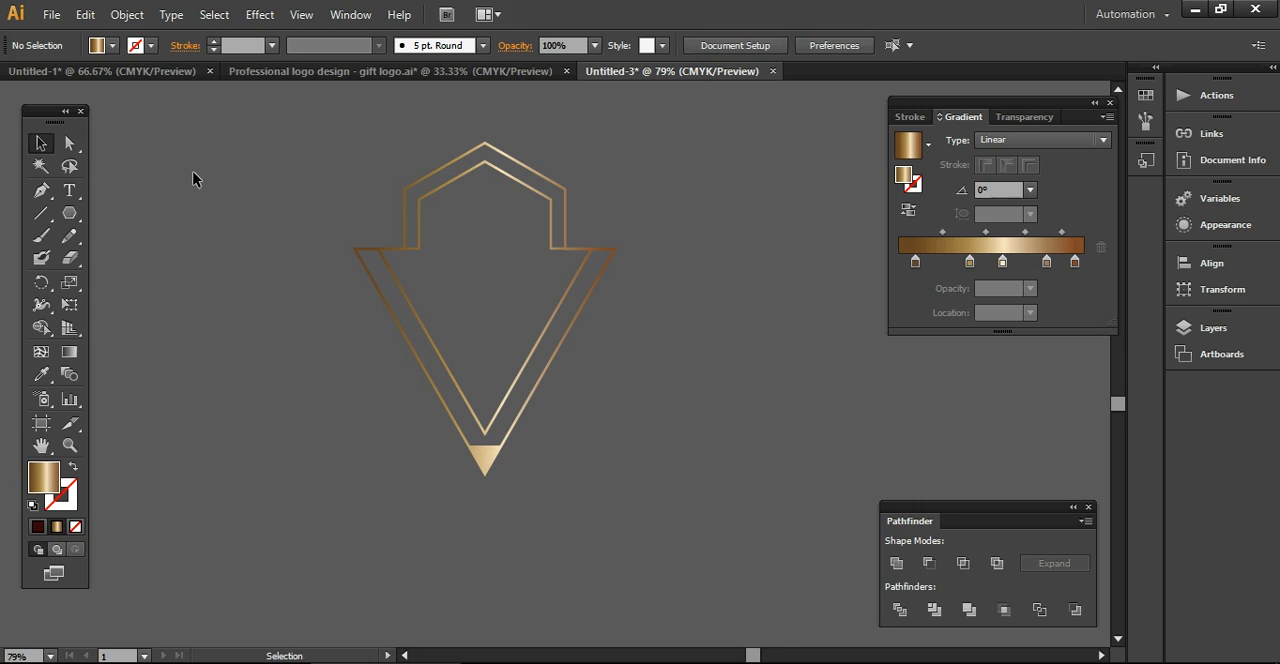
Draw a tiny gradient-filled circle in the empty area beside the emblem with the Ellipse tool
left_click_drag(69, 213, 124, 262)
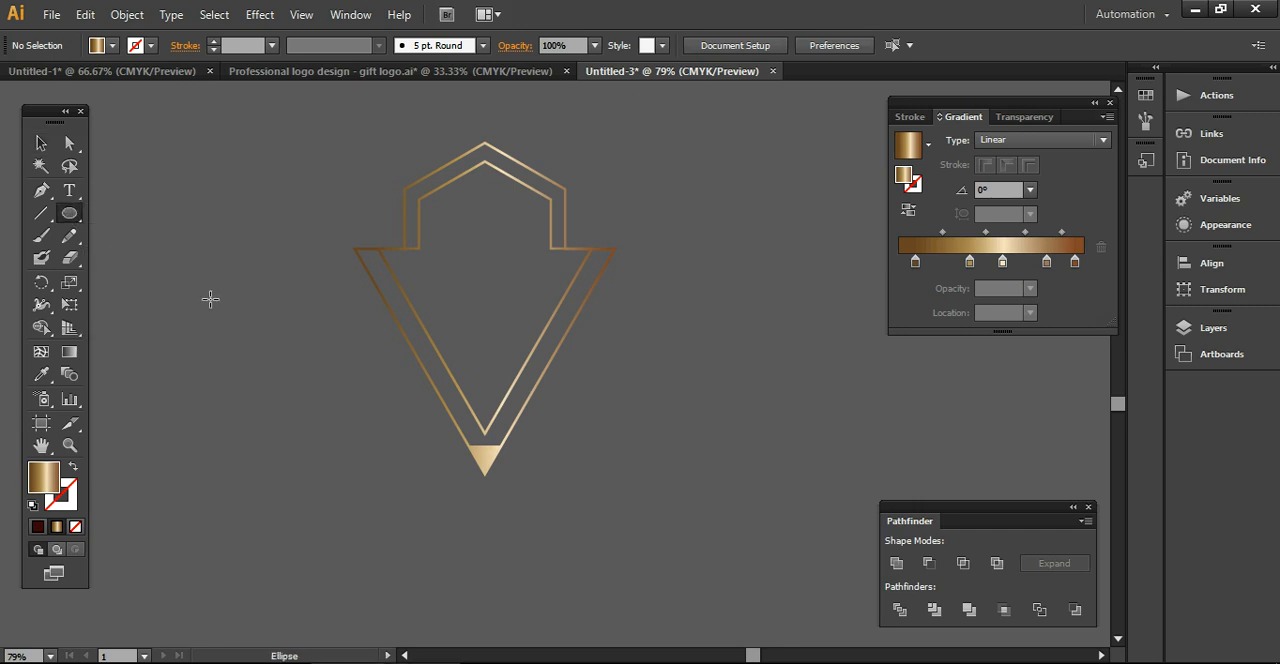
left_click_drag(206, 297, 218, 307)
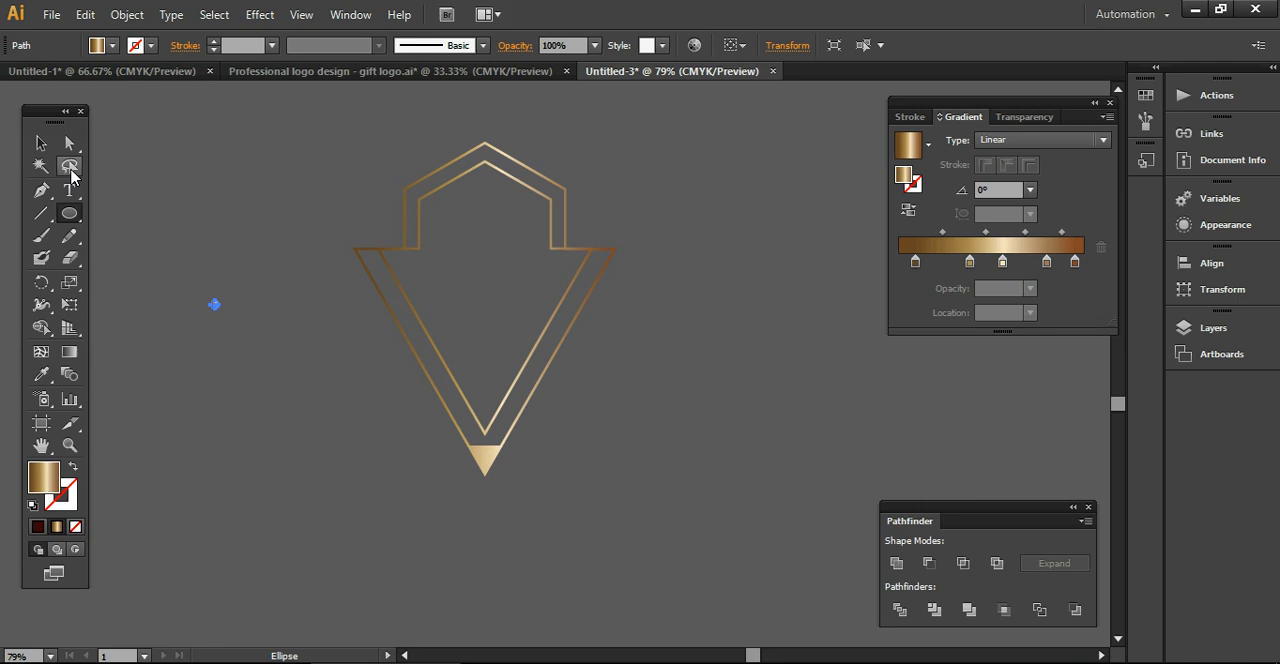
left_click(41, 143)
left_click(206, 236)
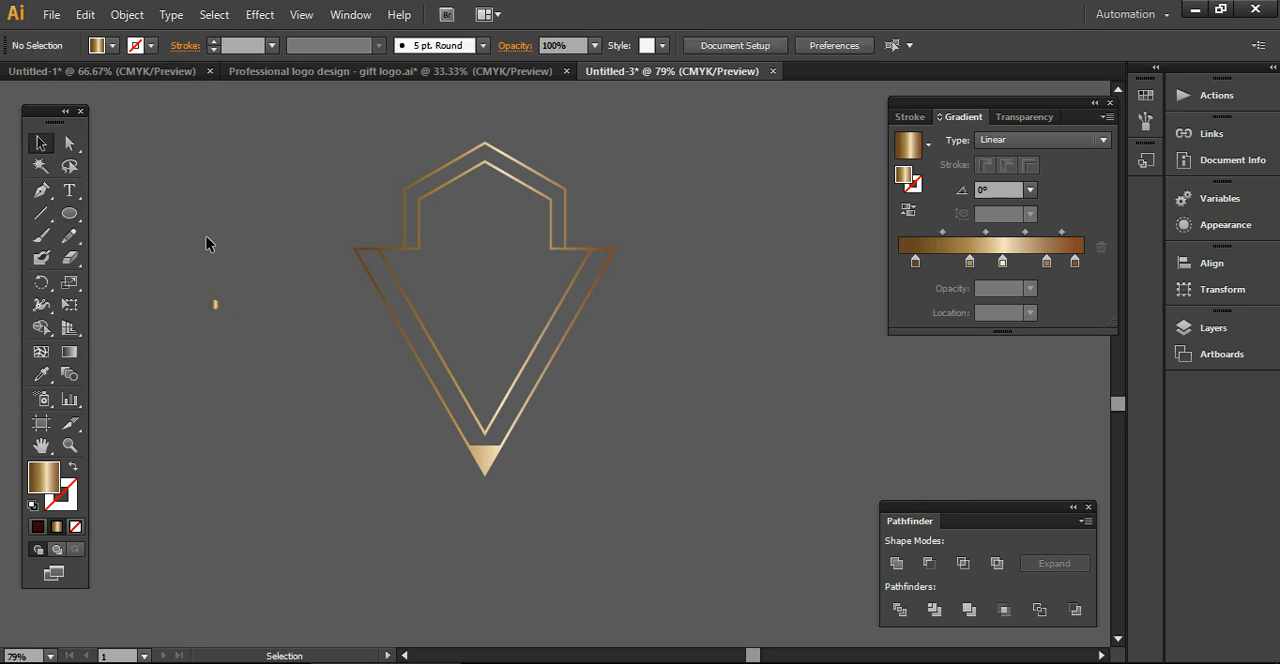
Redirect the tiny circle's linear gradient diagonally downward at an angle of about -147.6°
left_click(214, 303)
left_click(69, 352)
left_click_drag(250, 287, 140, 356)
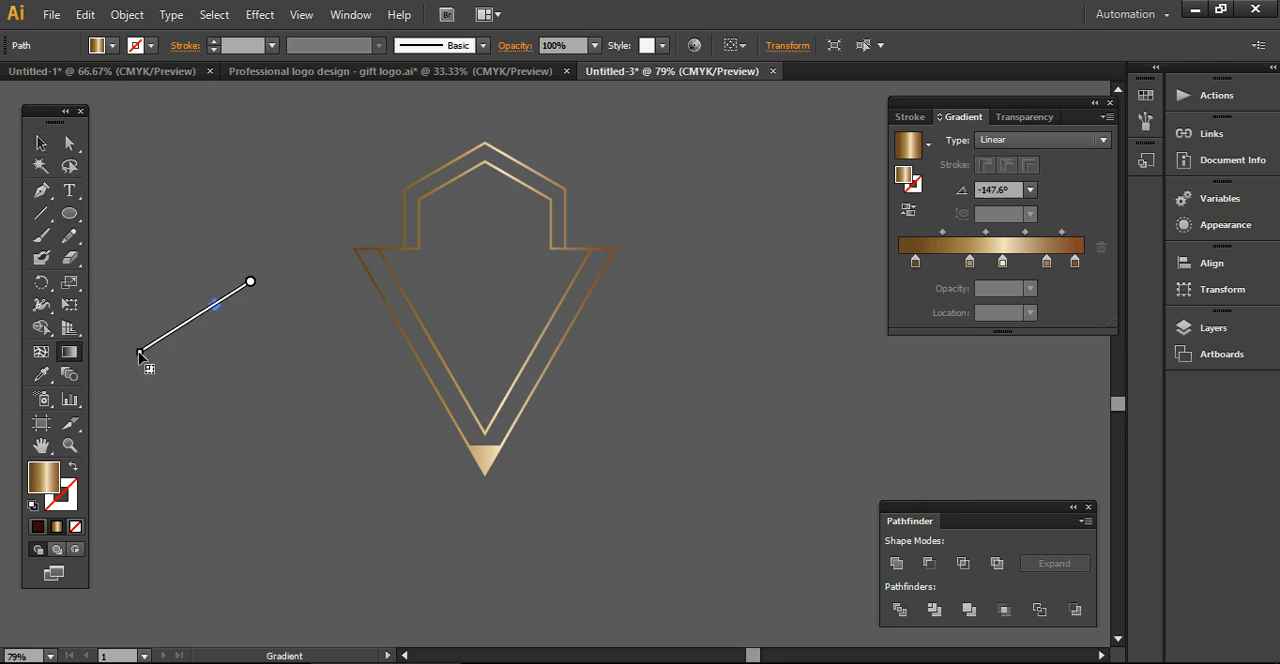
Duplicate the tiny gradient circle just below itself and scale the copy down to a smaller dot
left_click(41, 143)
left_click(137, 179)
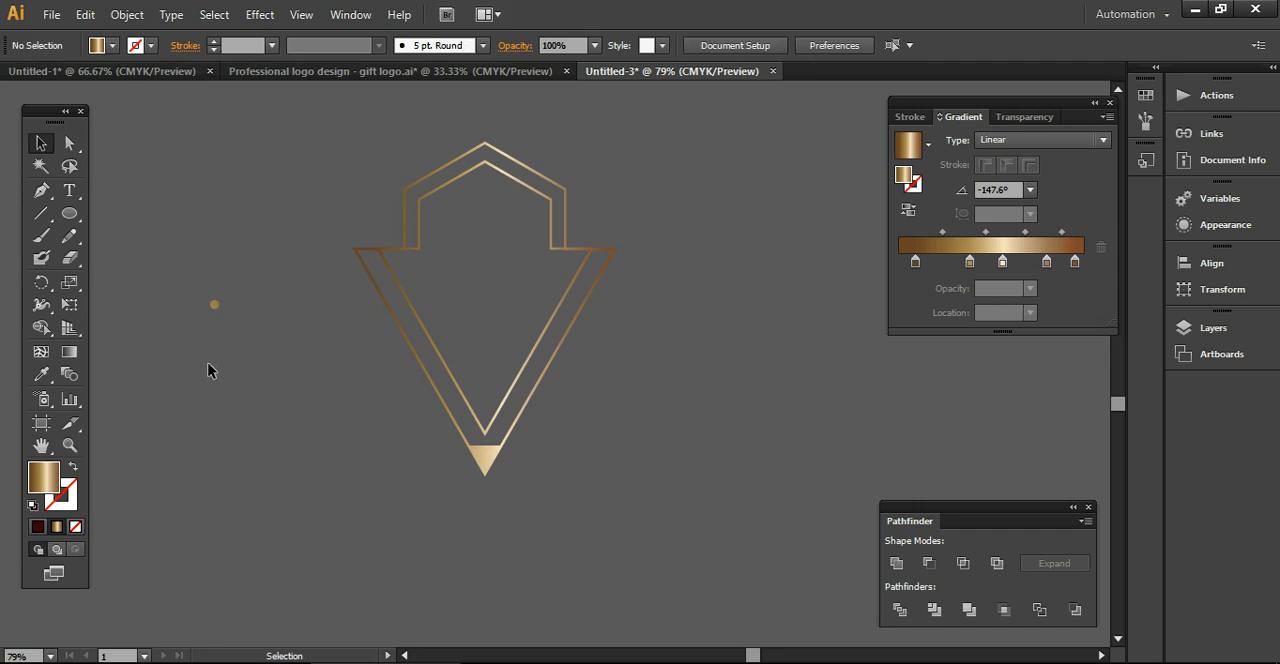
left_click(215, 304)
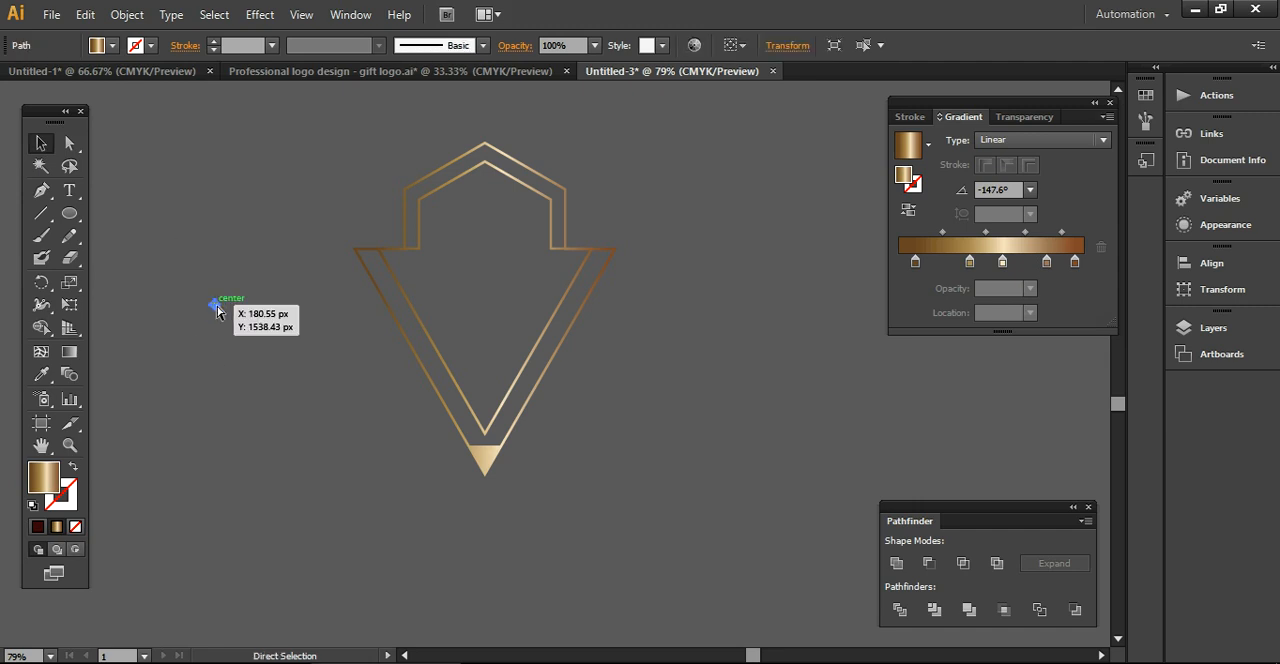
key("shift+Down")
key("shift+Down")
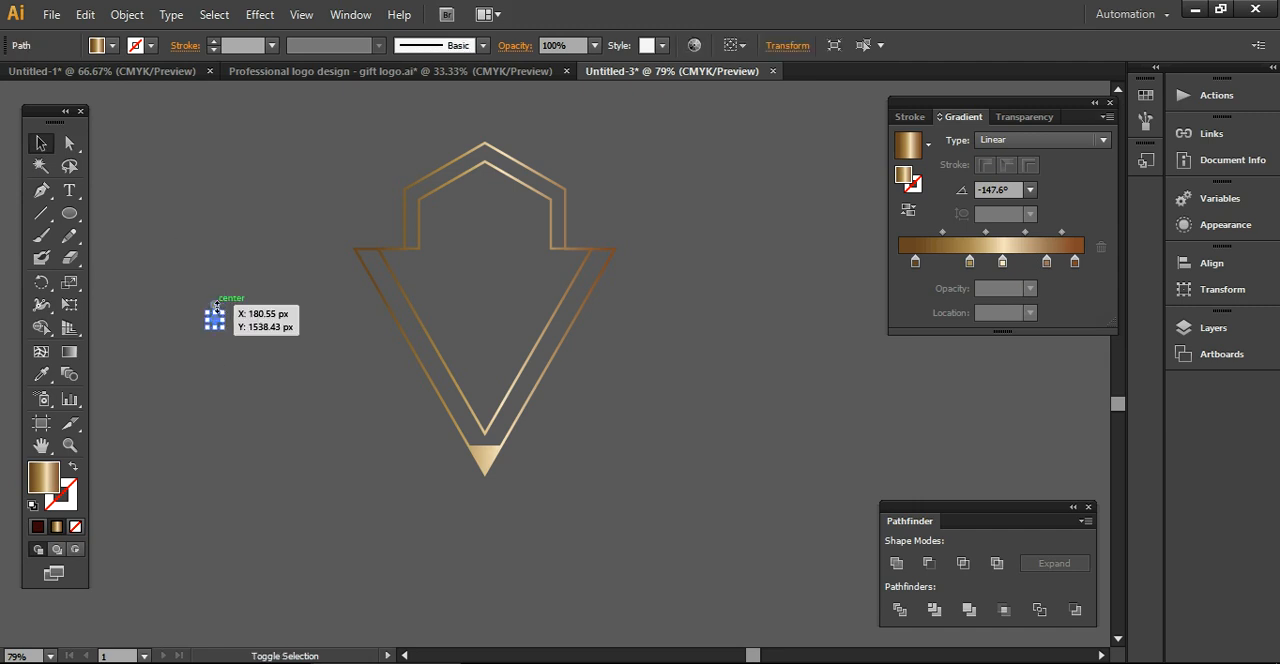
left_click_drag(223, 312, 216, 320)
left_click(252, 378)
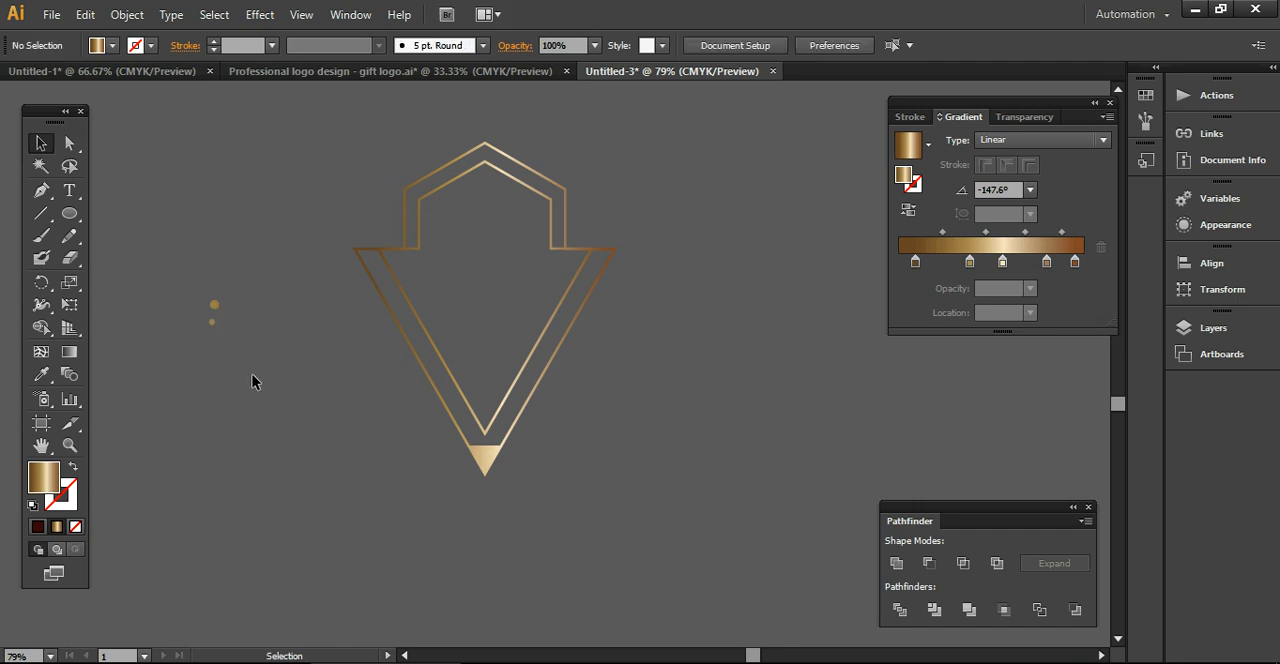
Align the two tiny circles to each other on their horizontal centres
left_click_drag(174, 280, 275, 403)
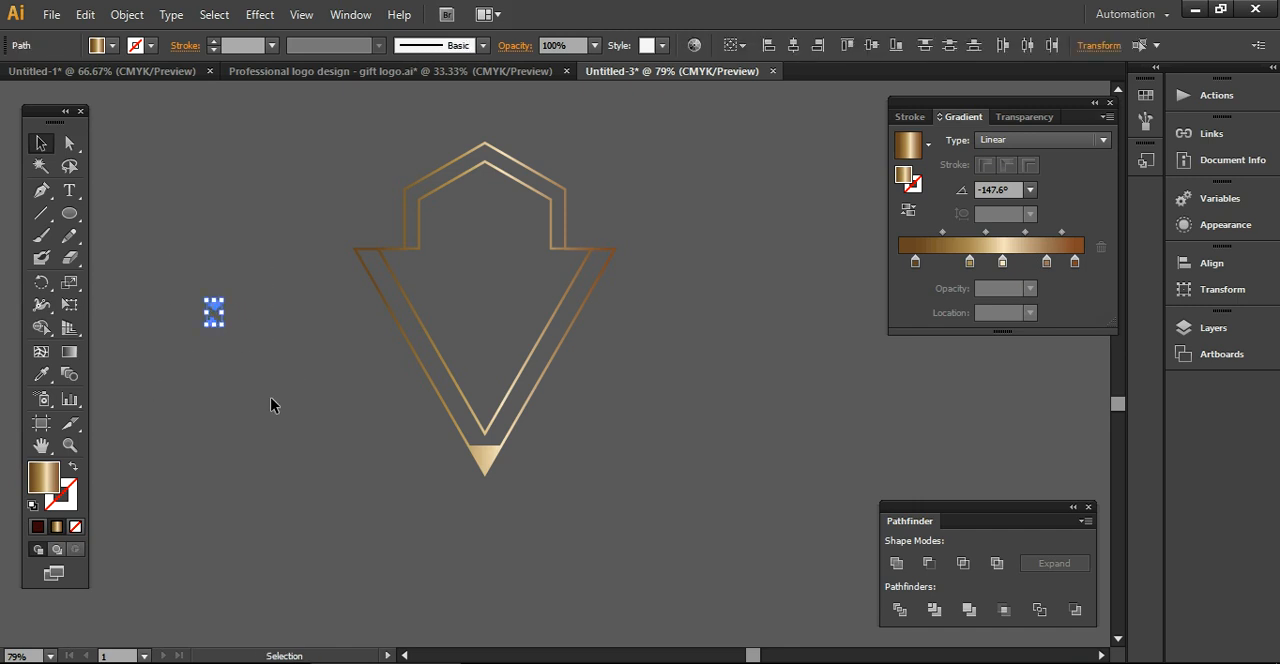
left_click(796, 49)
left_click(757, 277)
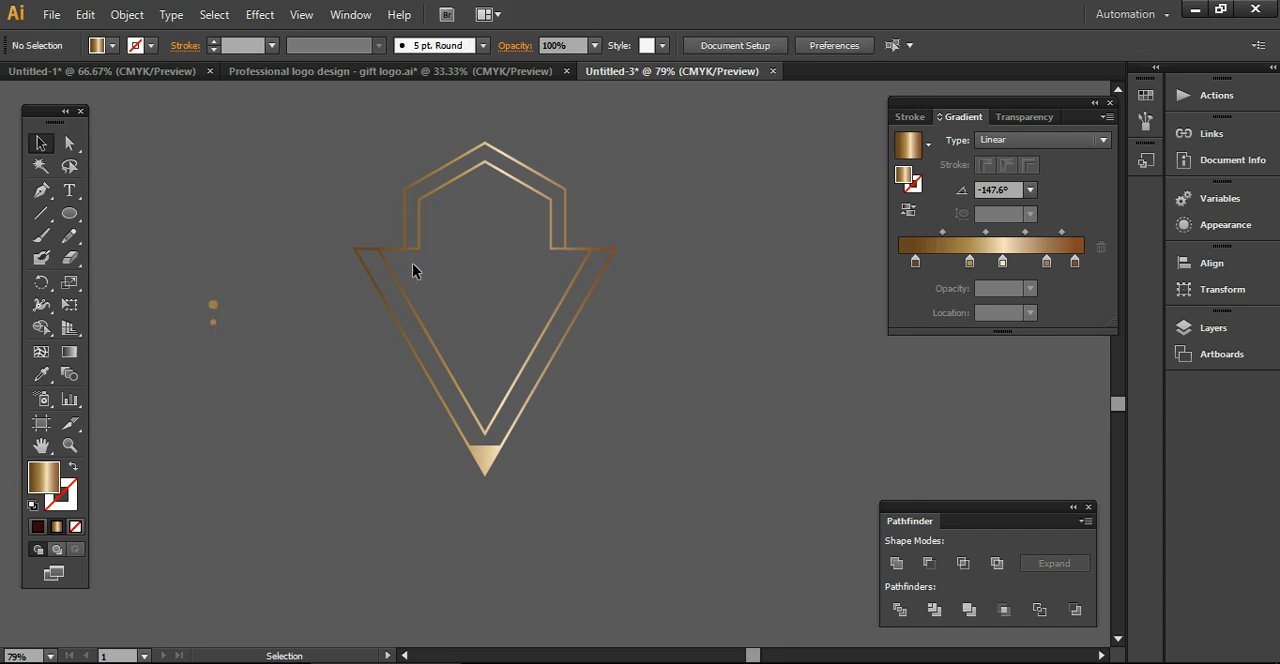
Move both tiny circles together to just beneath the emblem's solid lower tip
left_click_drag(152, 237, 254, 384)
left_click_drag(213, 312, 486, 498)
left_click(512, 557)
Scale the emblem and its two circles down proportionally and reposition them higher on the canvas
left_click_drag(259, 149, 599, 552)
left_click_drag(616, 142, 555, 228)
left_click_drag(529, 275, 571, 187)
left_click(335, 321)
Draw a wide, flat gradient-filled ellipse below the emblem, roughly as wide as the emblem, with the Ellipse tool
left_click(69, 213)
left_click_drag(351, 443, 554, 462)
left_click(41, 144)
left_click(402, 437)
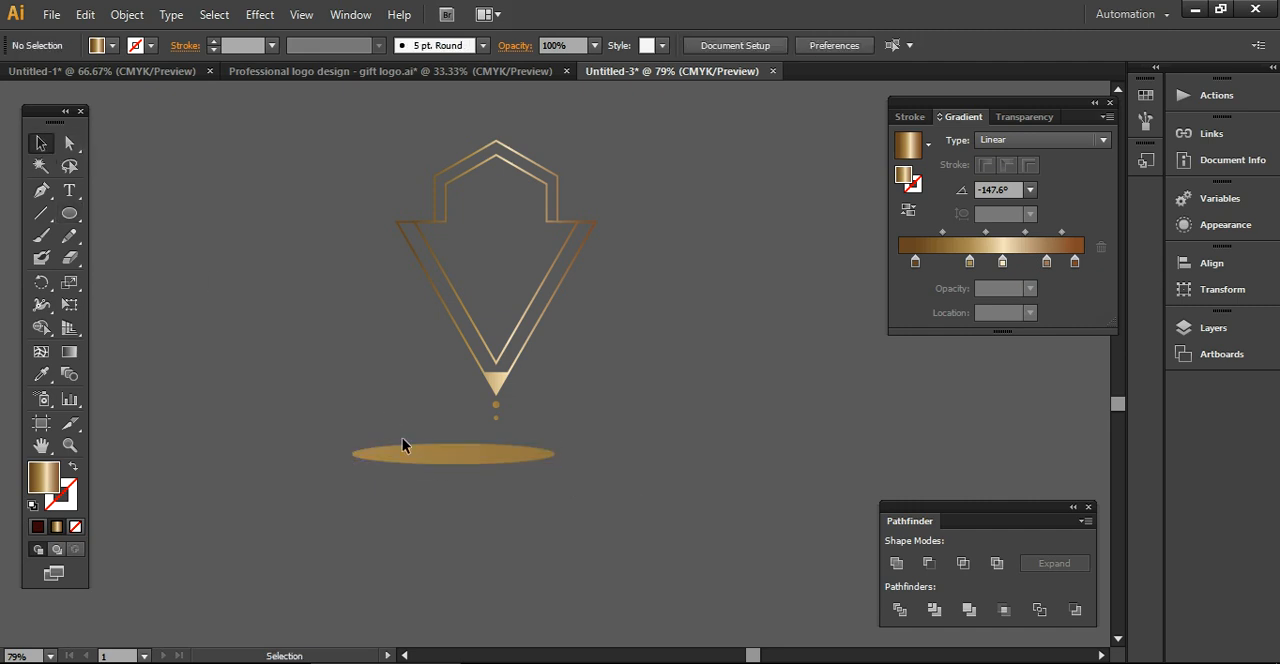
Set the flat ellipse's opacity to 20%
left_click(430, 461)
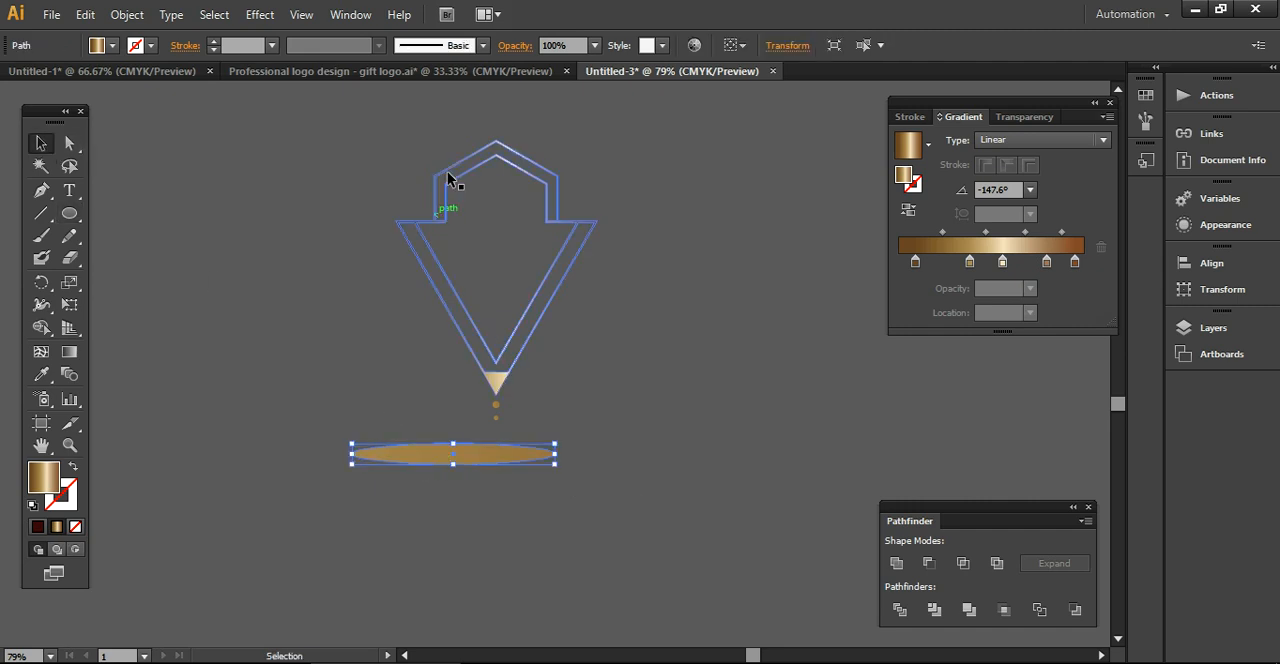
left_click(595, 45)
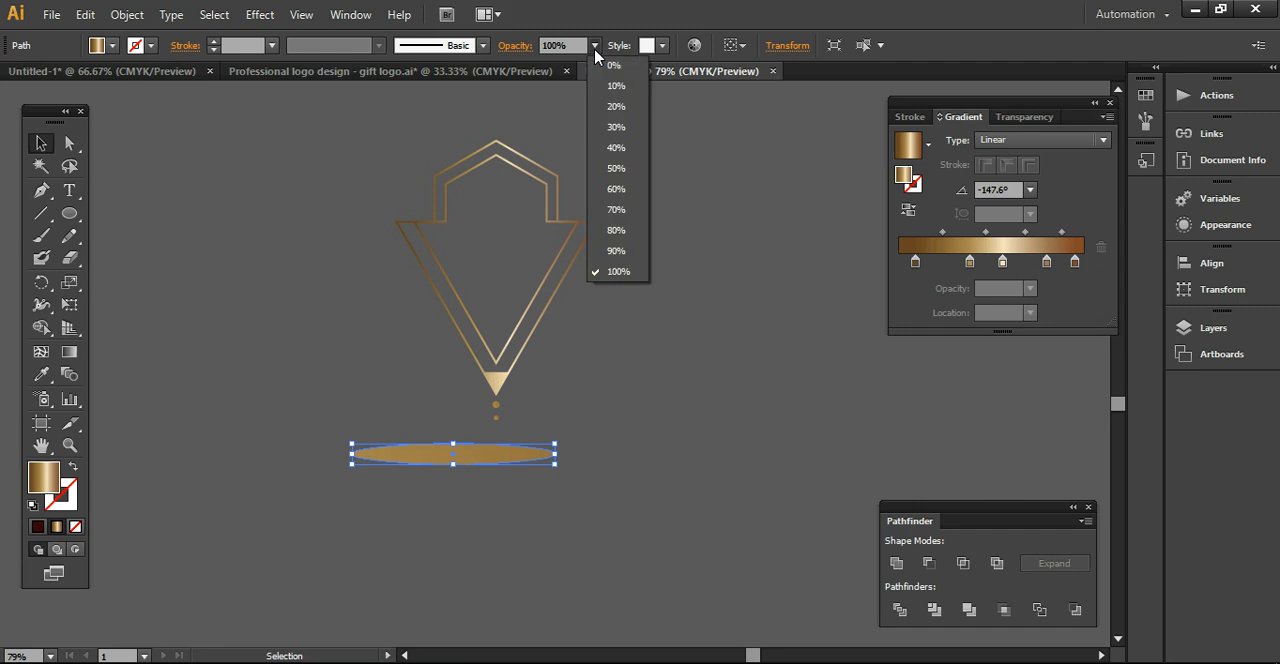
left_click(616, 108)
left_click(694, 379)
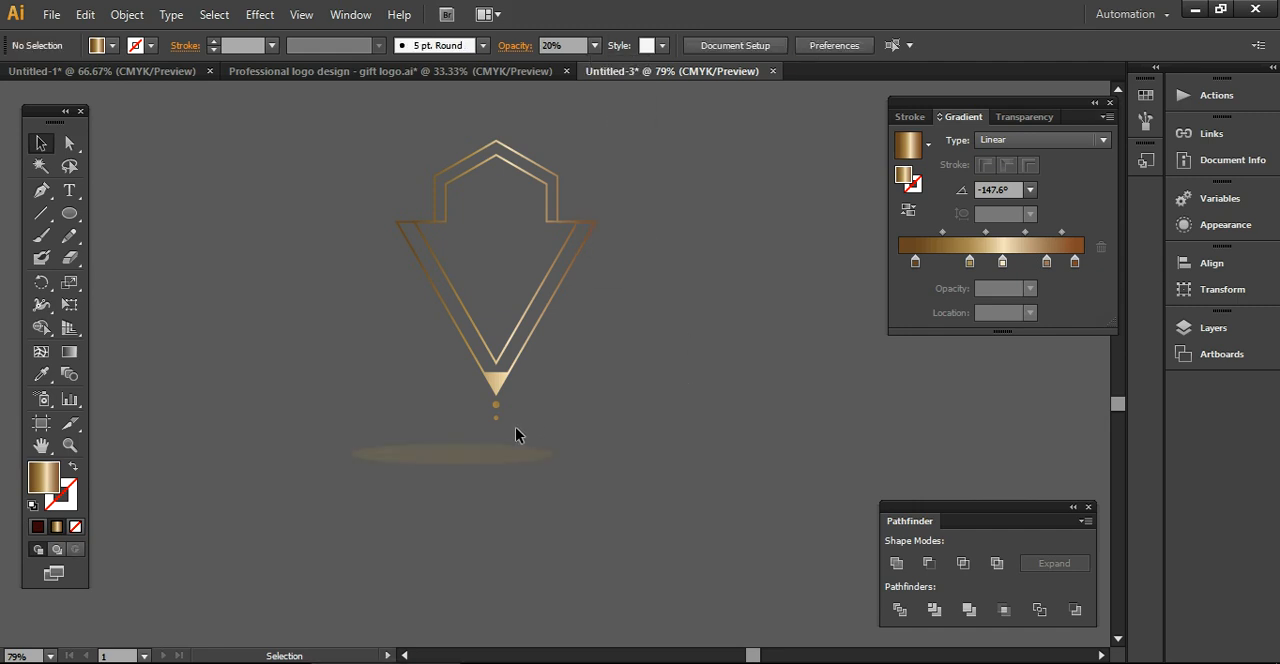
Move the faint ellipse directly beneath the emblem, and group the emblem outlines with the two circles
left_click_drag(500, 455, 535, 453)
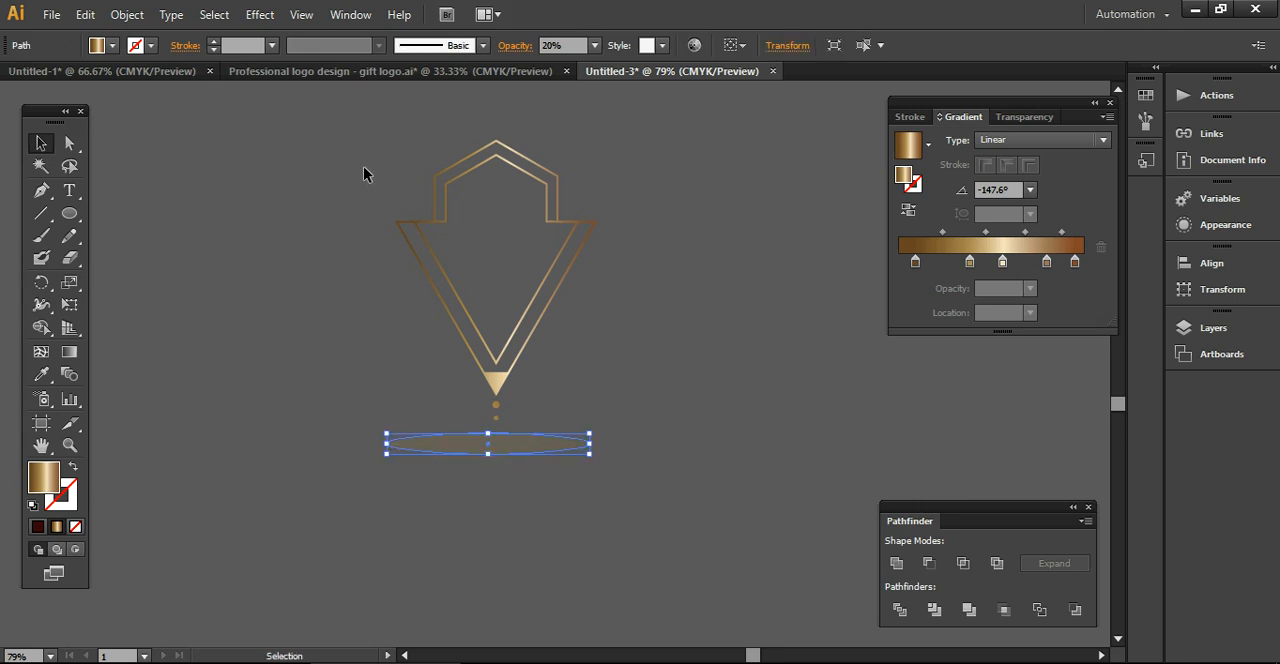
left_click_drag(615, 418, 616, 422)
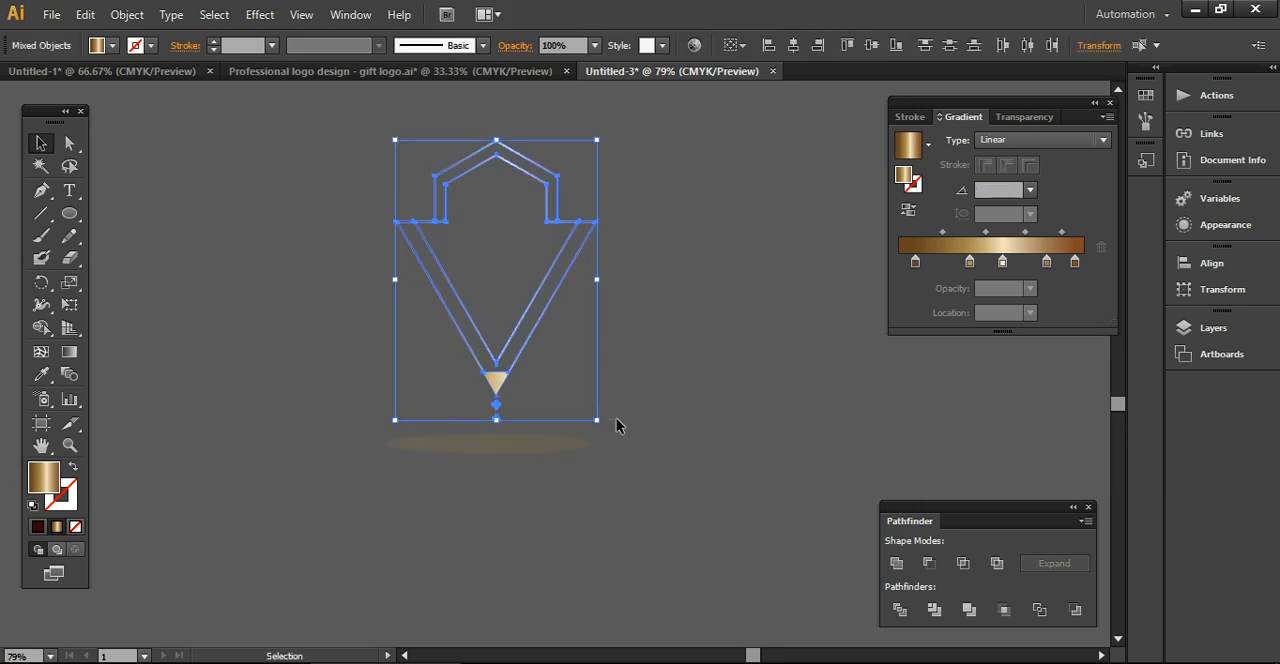
key("ctrl+g")
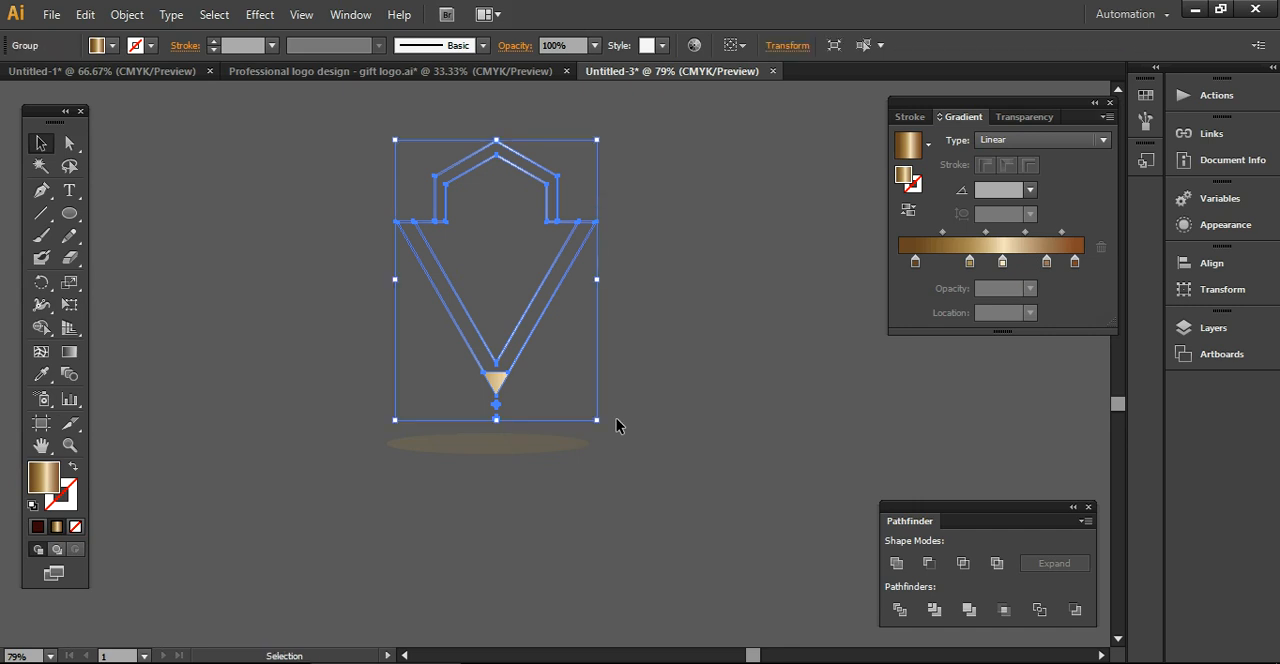
left_click_drag(593, 500, 543, 477)
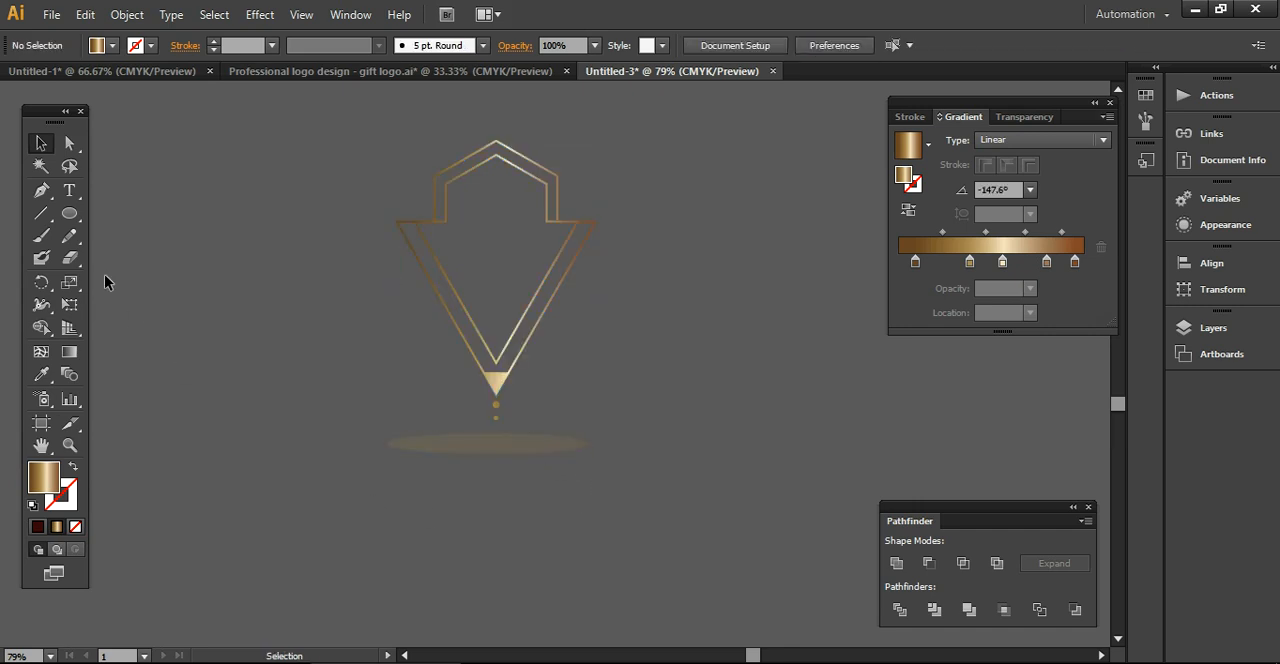
Close the Gradient and Pathfinder panels and draw a large black-filled background rectangle over the whole artwork
left_click(1109, 103)
left_click(1088, 507)
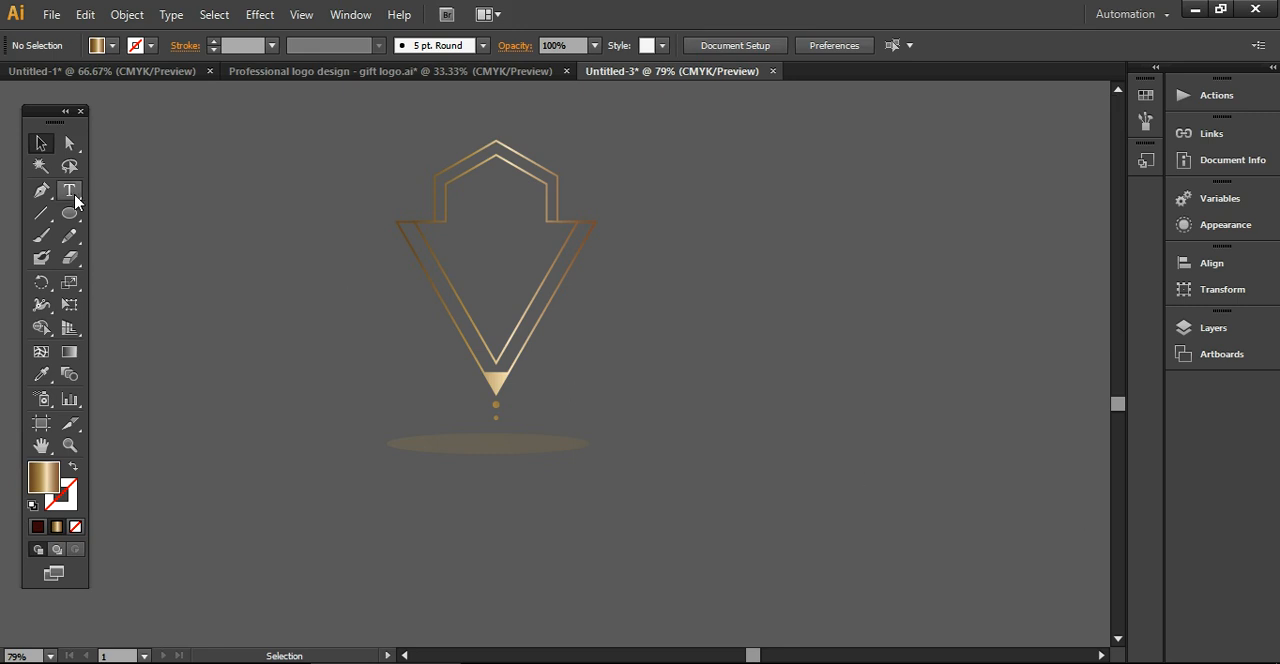
left_click_drag(69, 213, 134, 211)
left_click_drag(132, 127, 1064, 583)
left_click(114, 46)
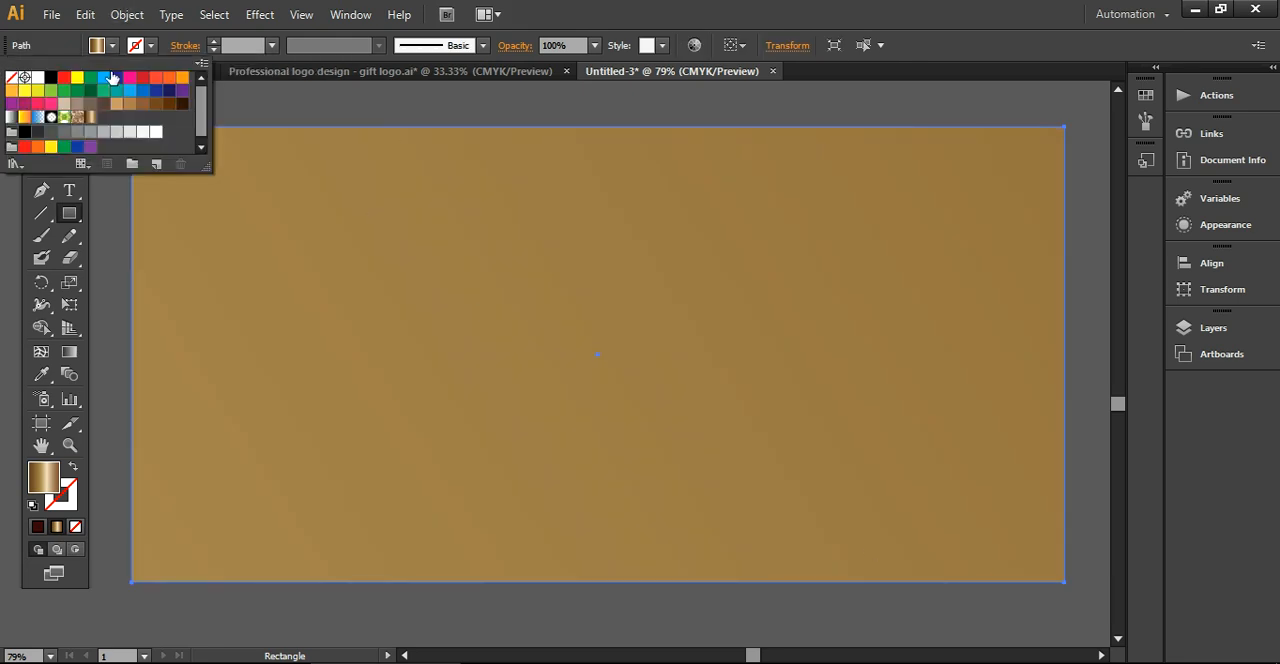
left_click(25, 131)
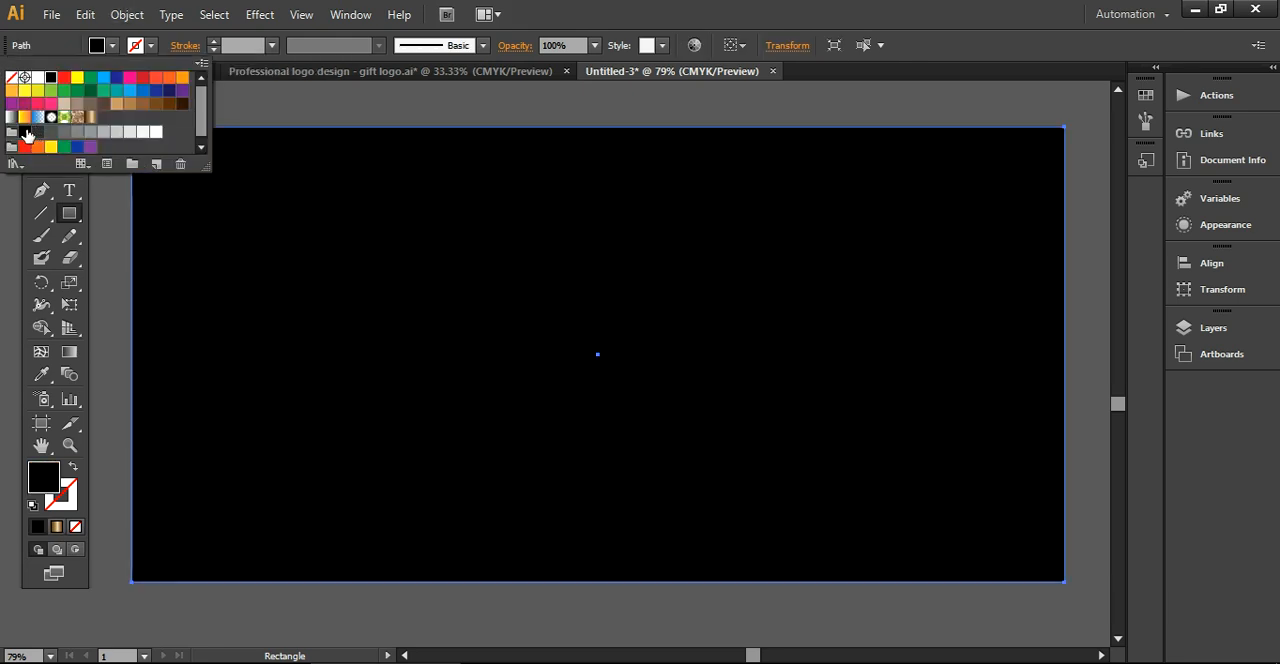
Send the black rectangle to the back, behind the emblem and ellipse
left_click(41, 226)
right_click(314, 262)
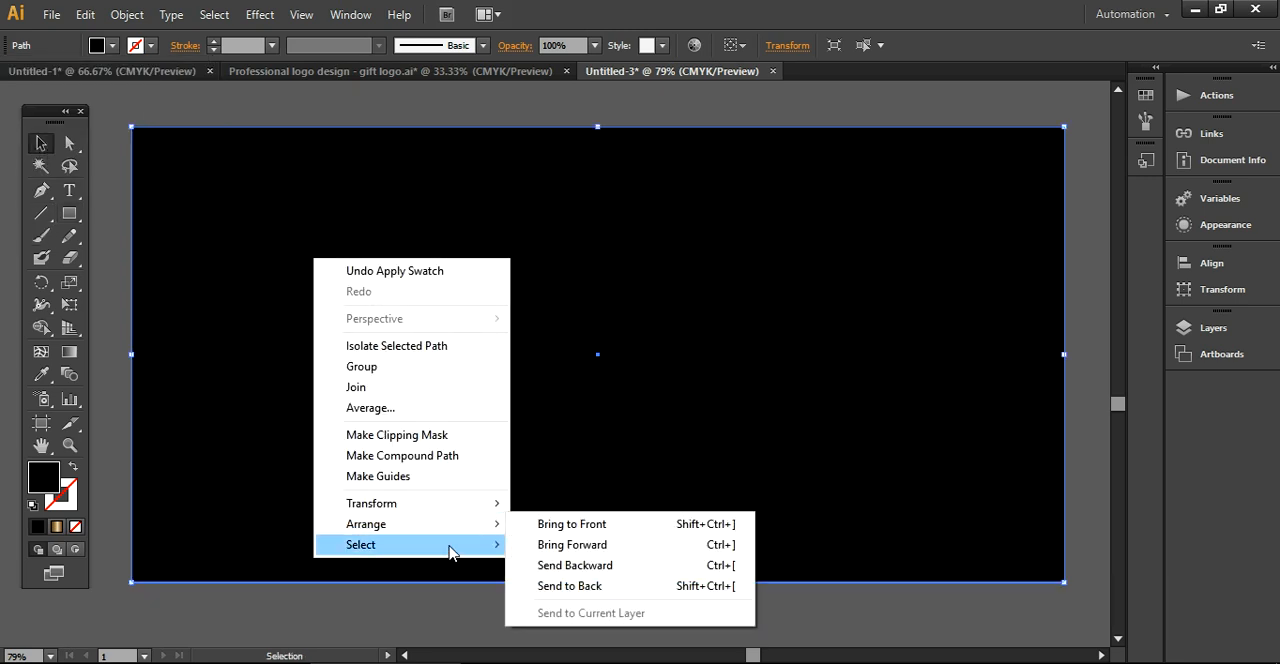
left_click(545, 586)
left_click(526, 86)
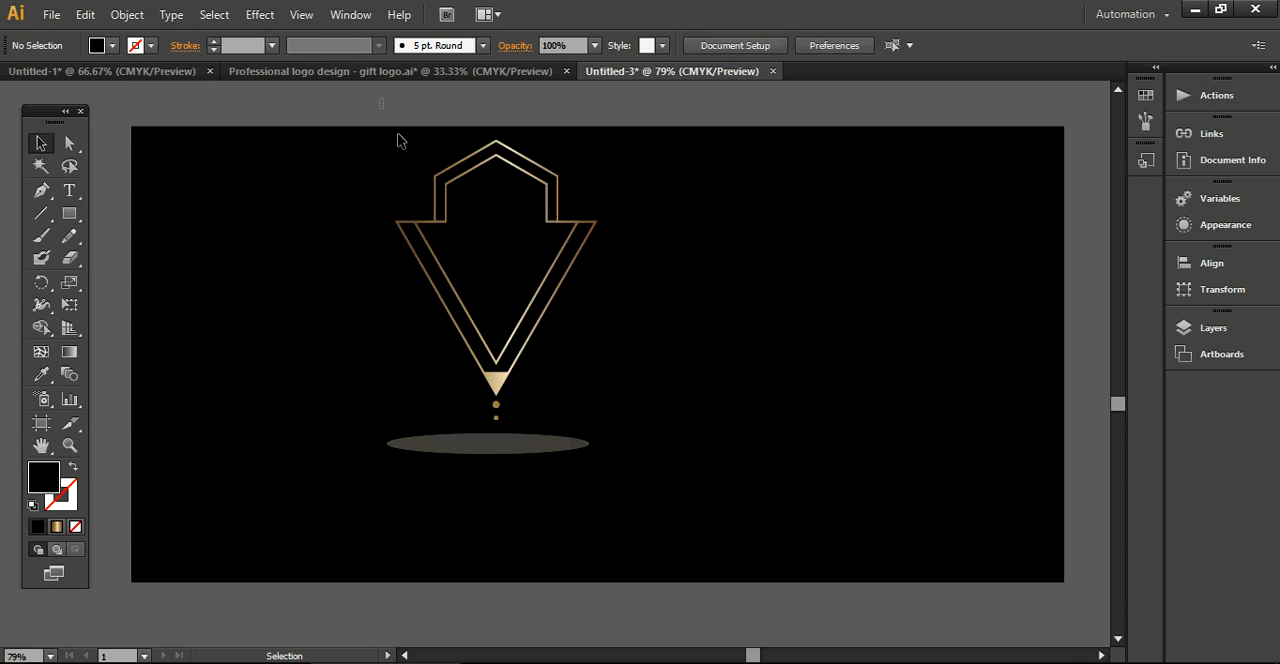
Align the emblem, ellipse and black background on their horizontal centres and move them together into the middle of the workspace
left_click_drag(380, 103, 577, 487)
left_click(793, 45)
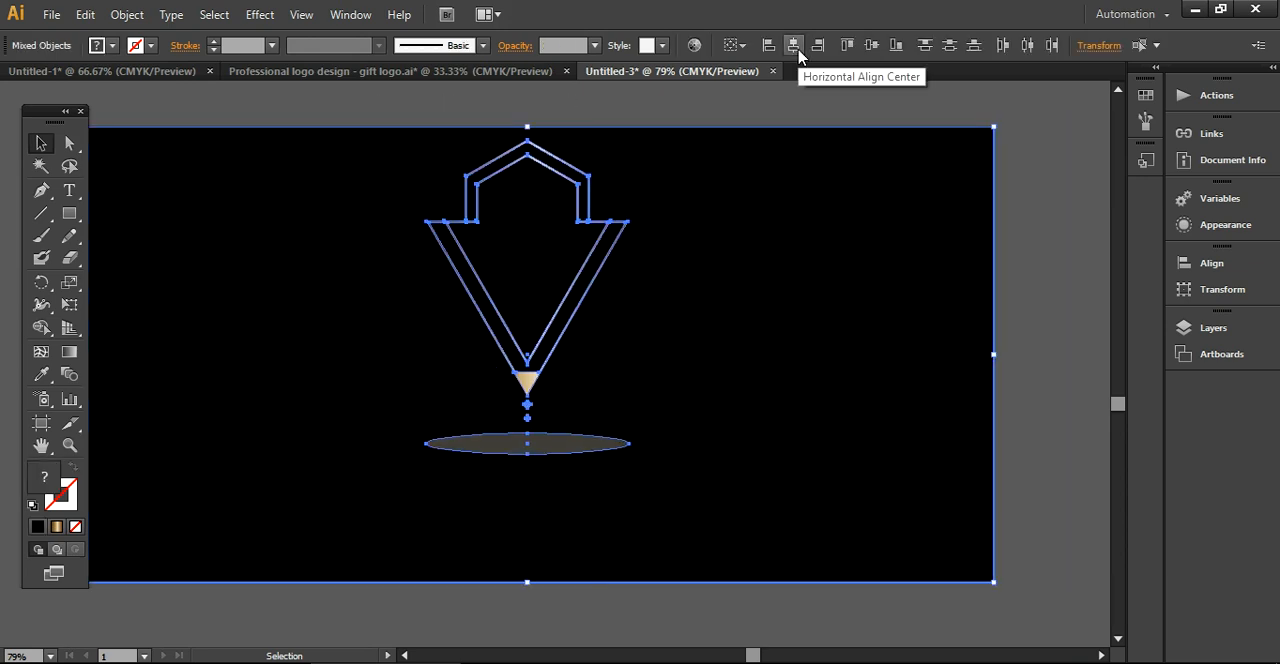
left_click_drag(757, 279, 799, 268)
left_click(1040, 415)
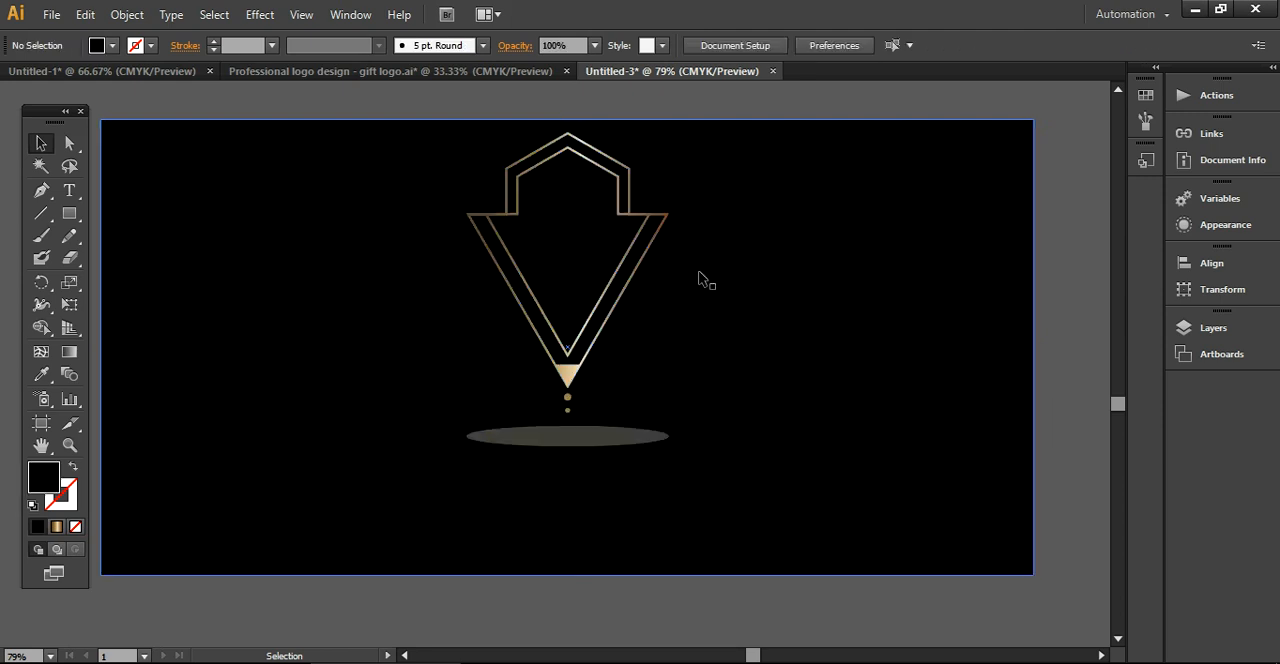
Shift the emblem and ellipse straight down to sit near the vertical middle of the black background
left_click_drag(495, 98, 631, 500)
left_click(631, 506, "shift")
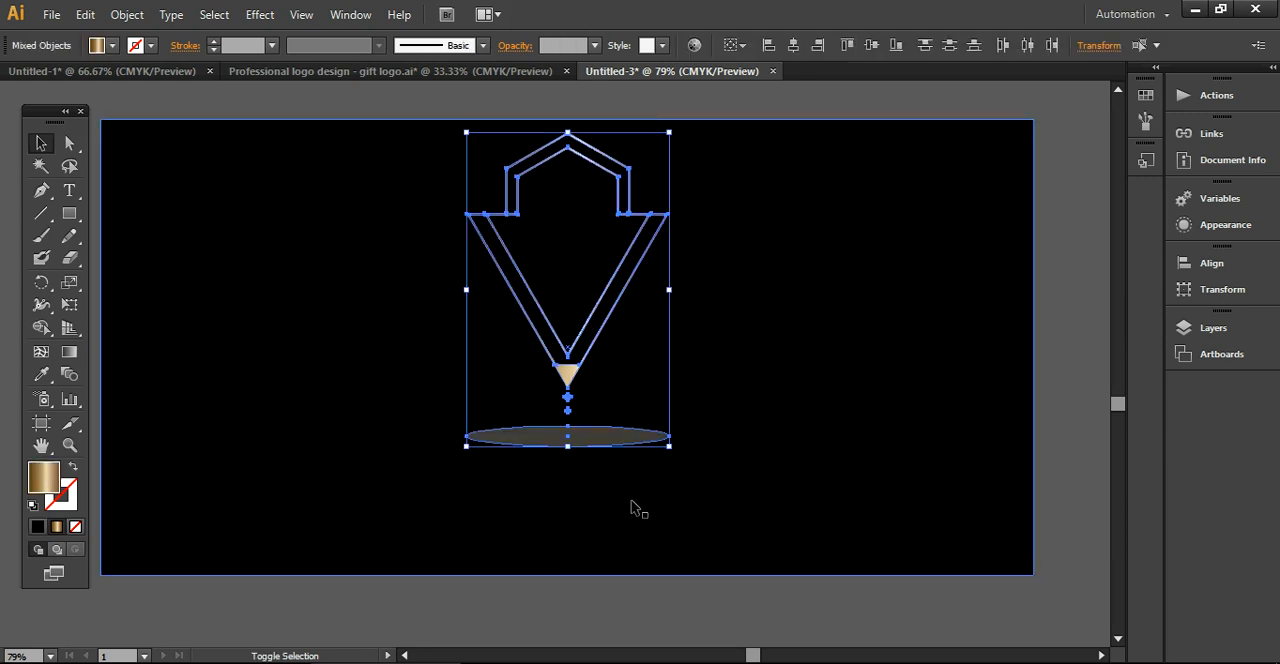
key("shift+Down")
key("shift+Down")
key("shift+Down")
key("shift+Down")
key("shift+Down")
key("shift+Down")
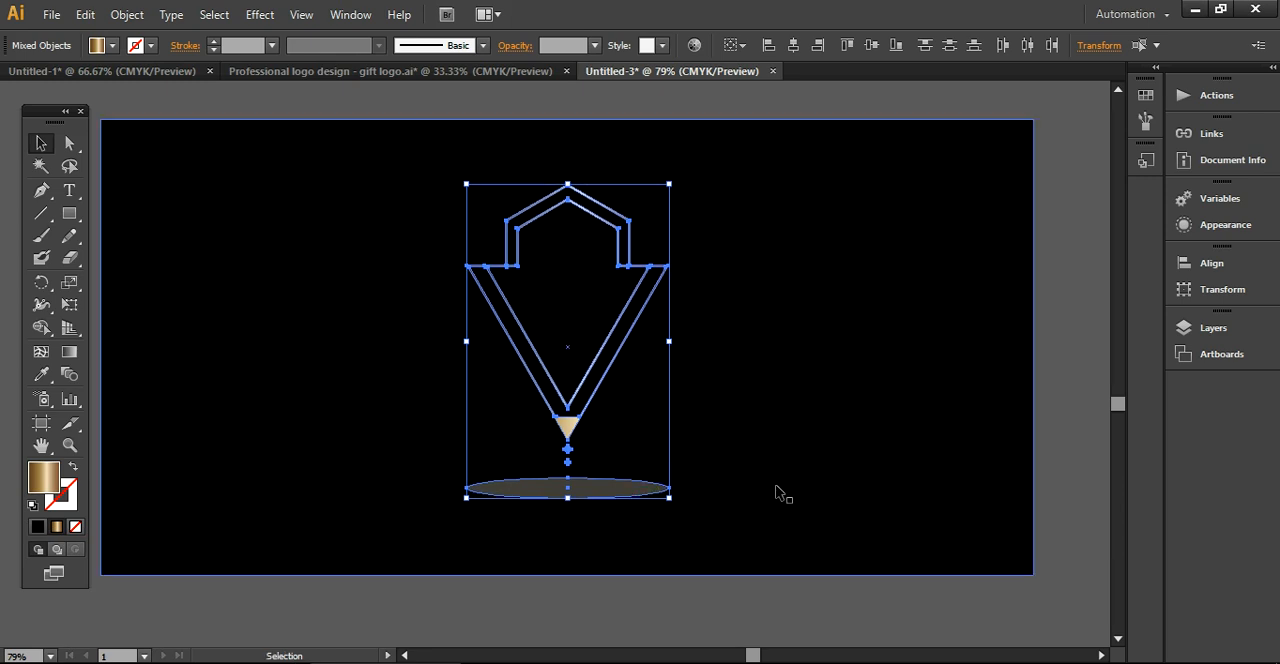
left_click(1051, 509)
Apply a Feather effect with an 18 px radius to the flat ellipse and move it slightly up toward the circles
left_click(553, 489)
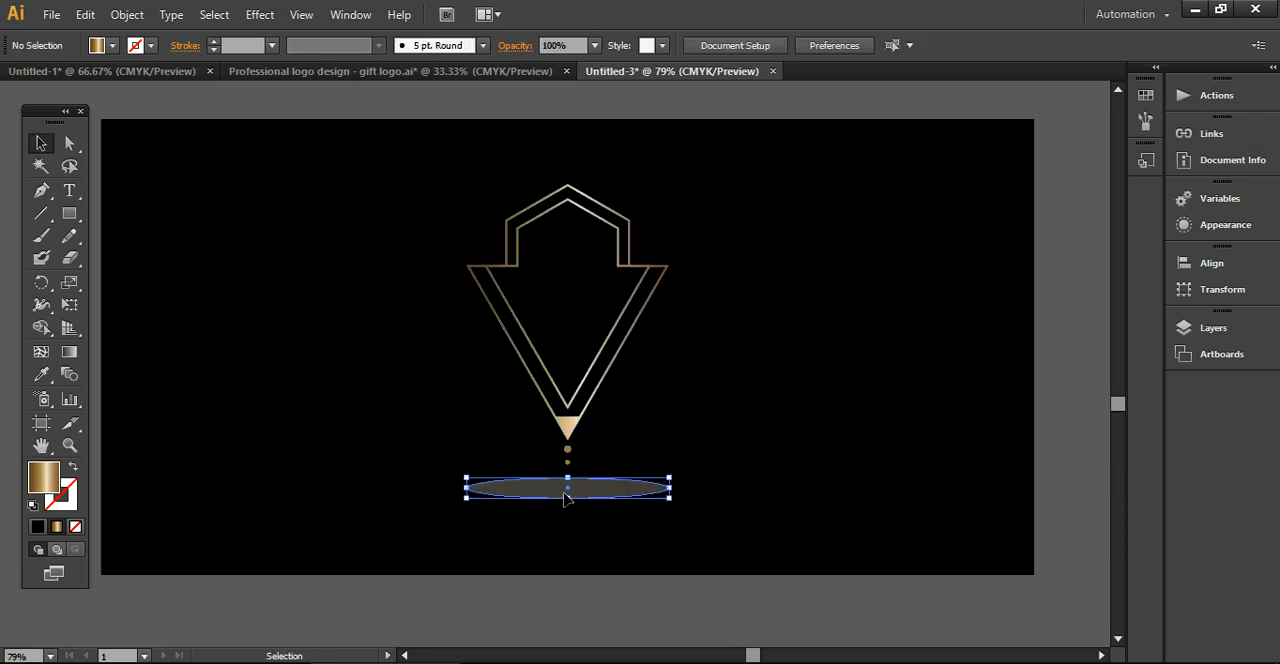
left_click(258, 15)
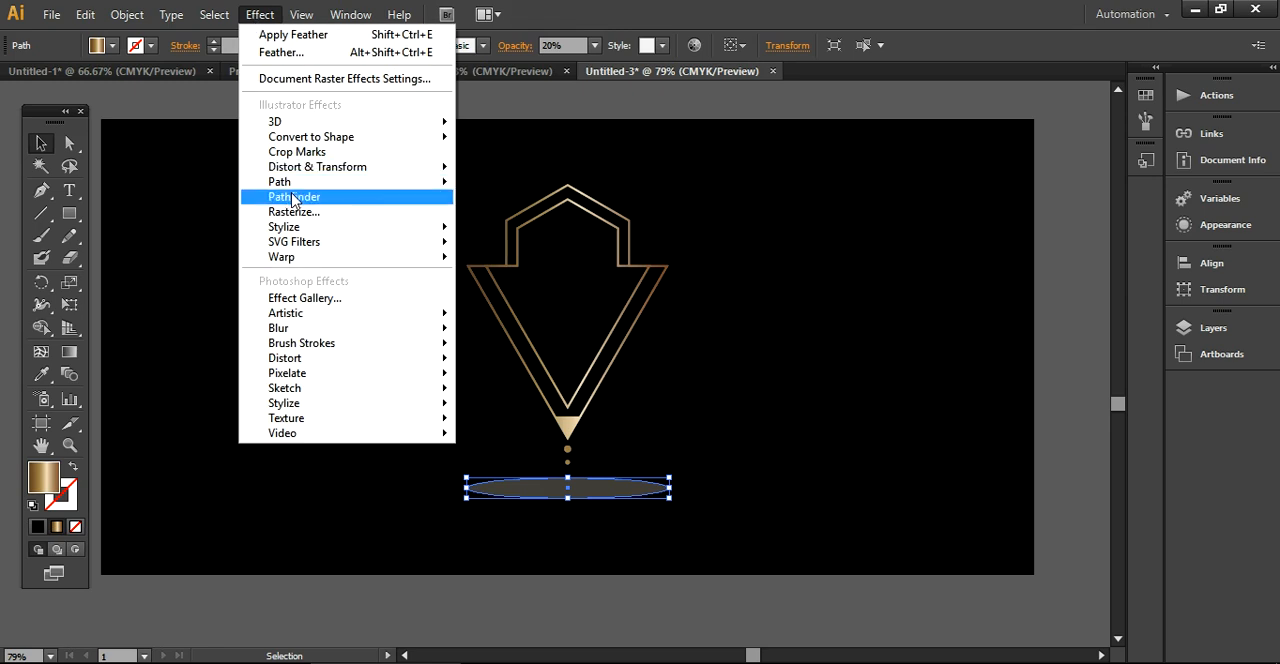
mouse_move(437, 249)
mouse_move(440, 227)
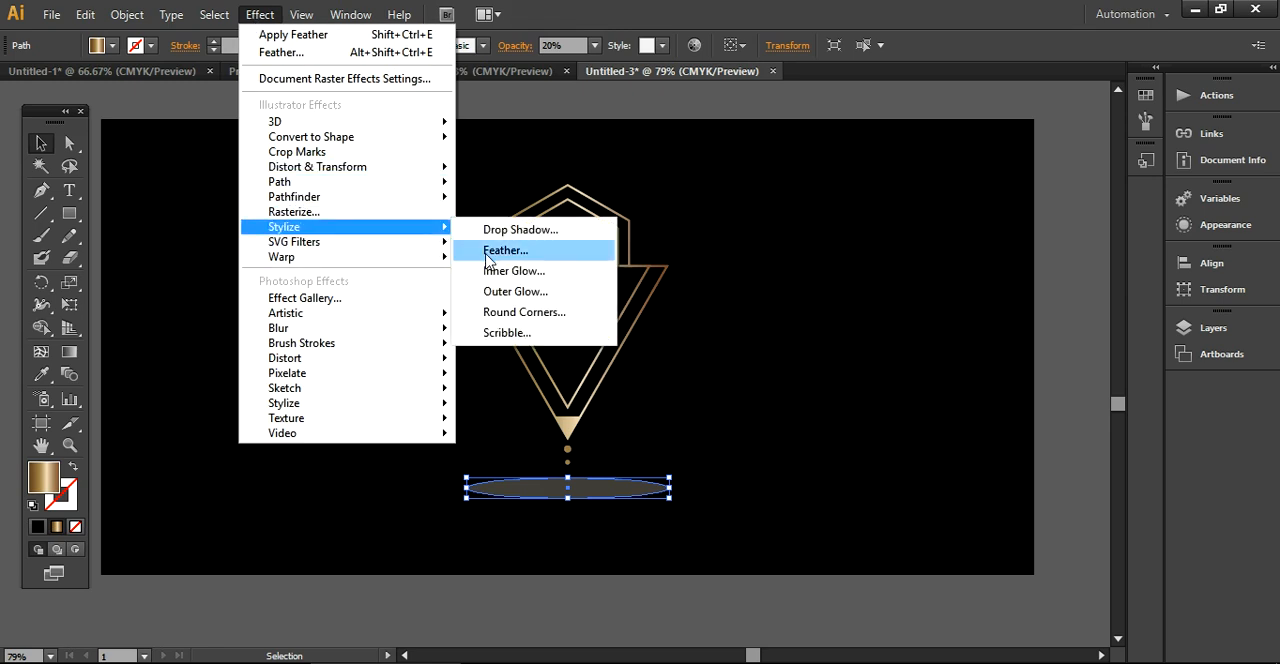
left_click(500, 250)
left_click(710, 409)
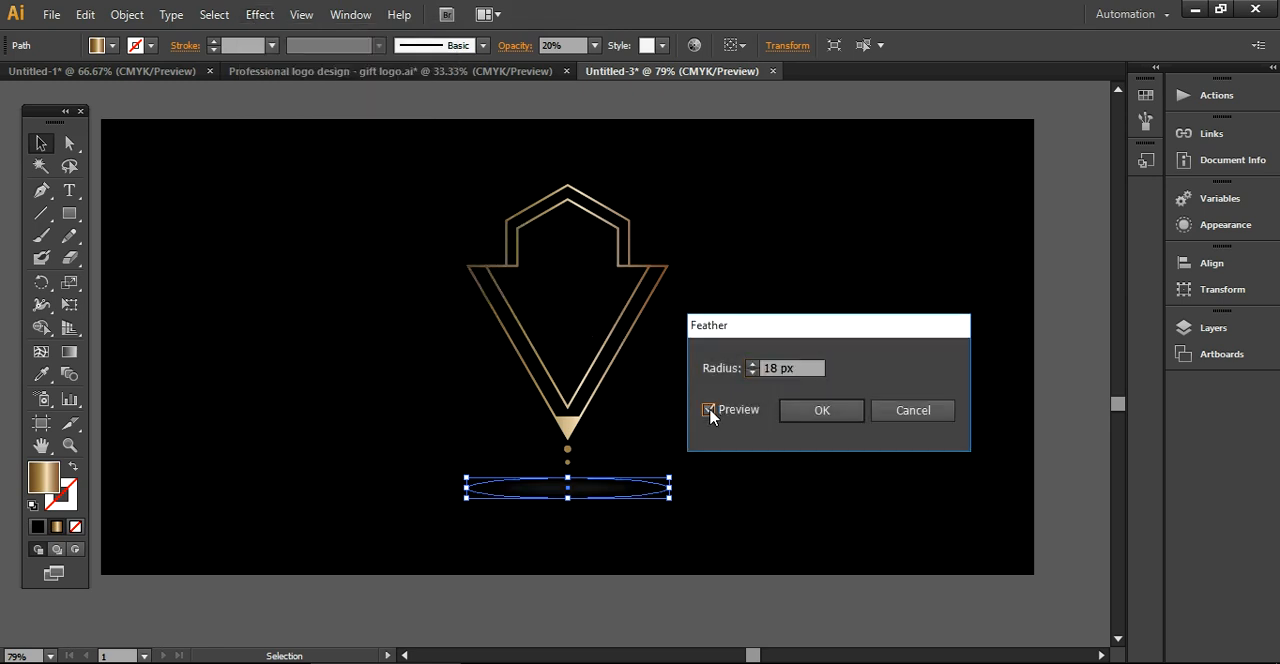
left_click(804, 408)
left_click(766, 601)
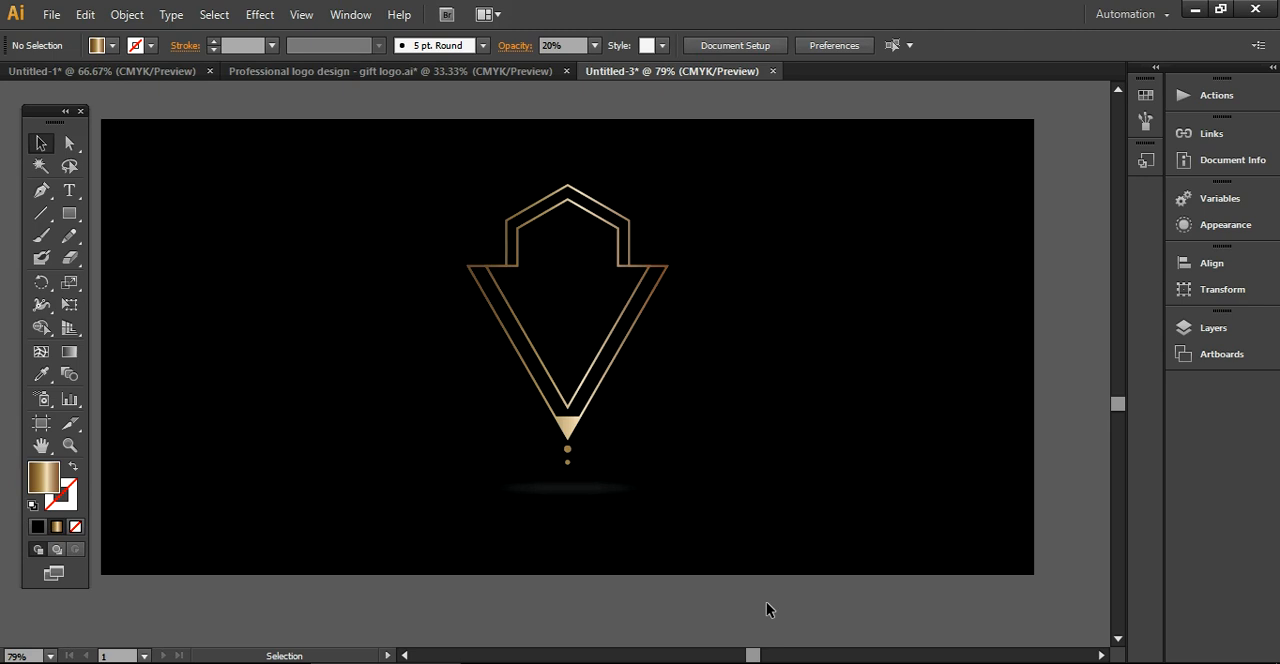
left_click_drag(586, 497, 587, 491)
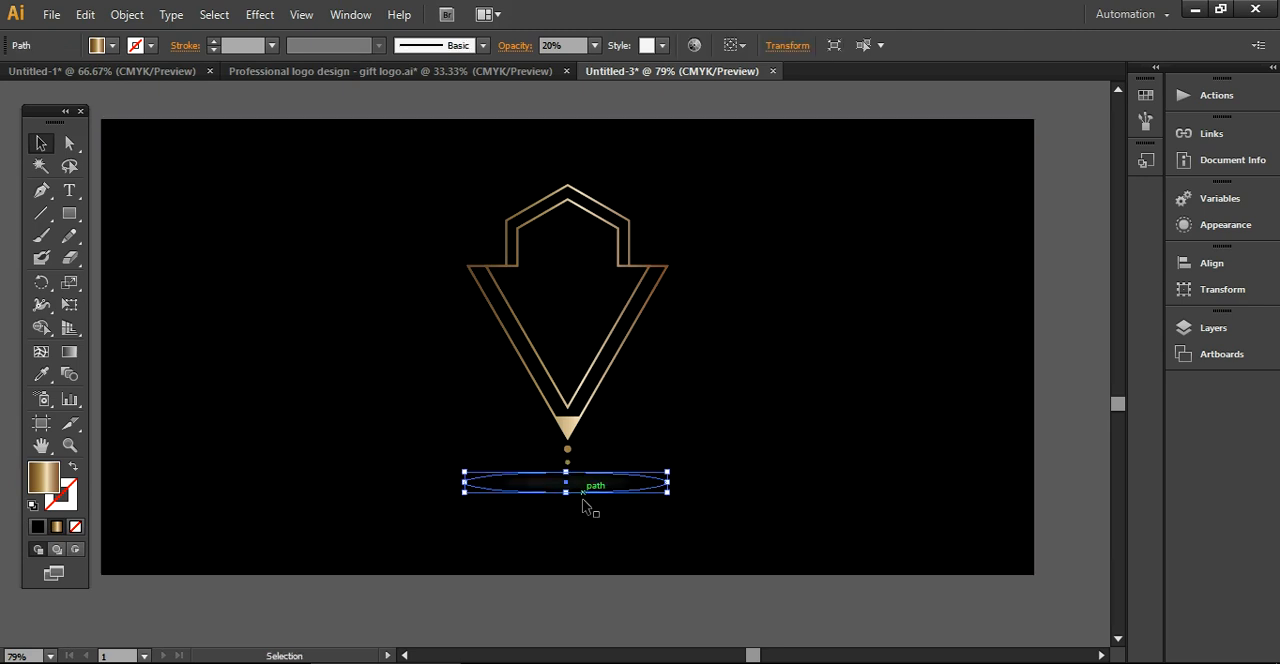
left_click(607, 618)
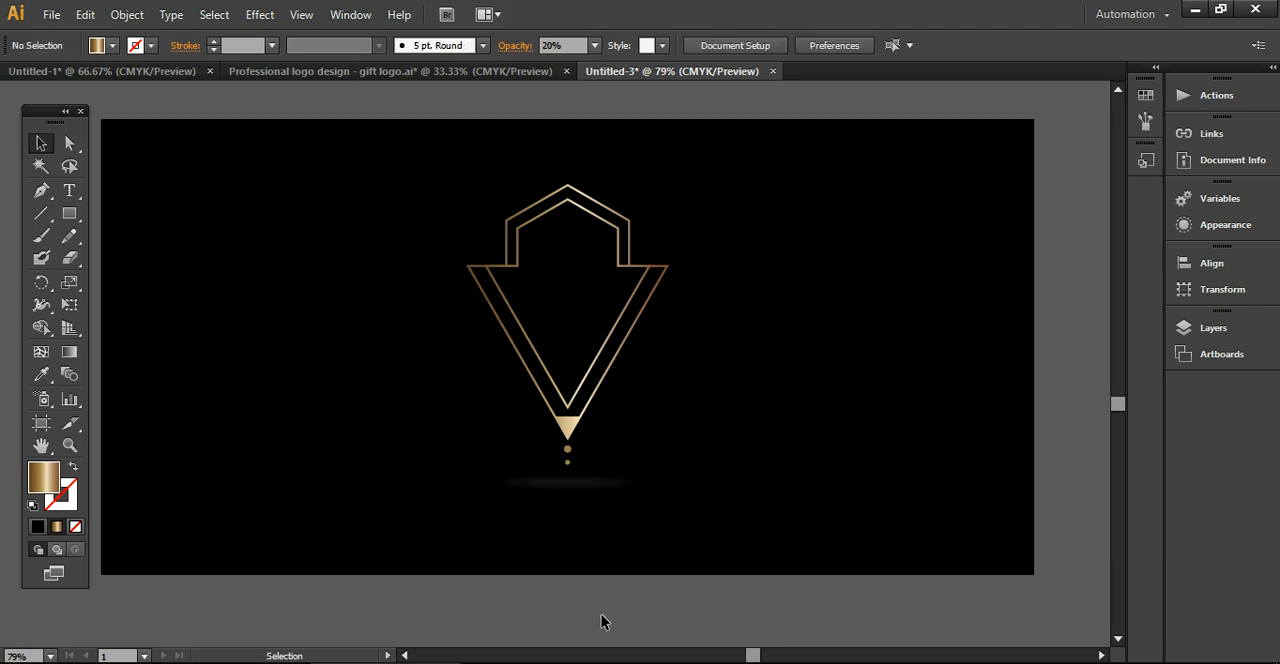